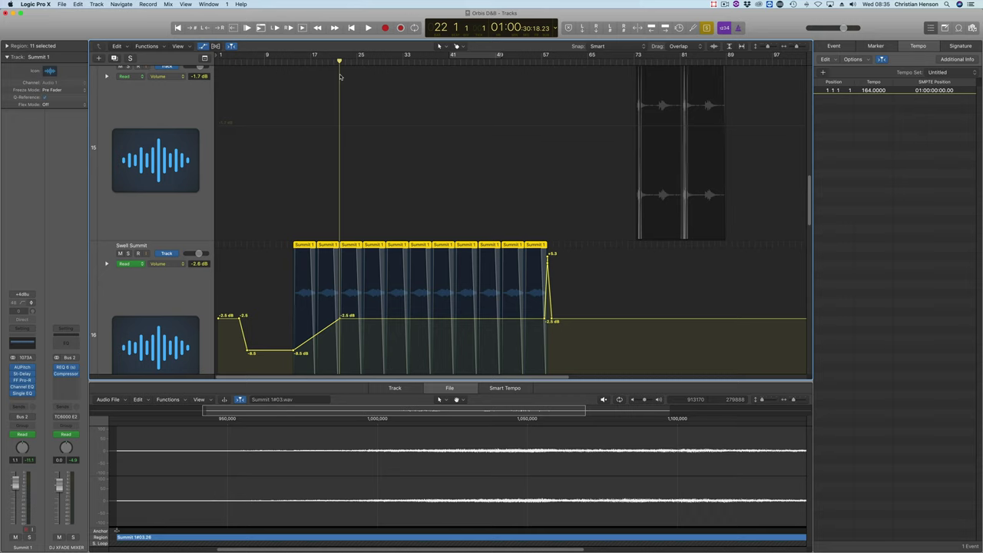
Play back the Swell Summit regions from bar 22 and stop after a few bars.
key(space)
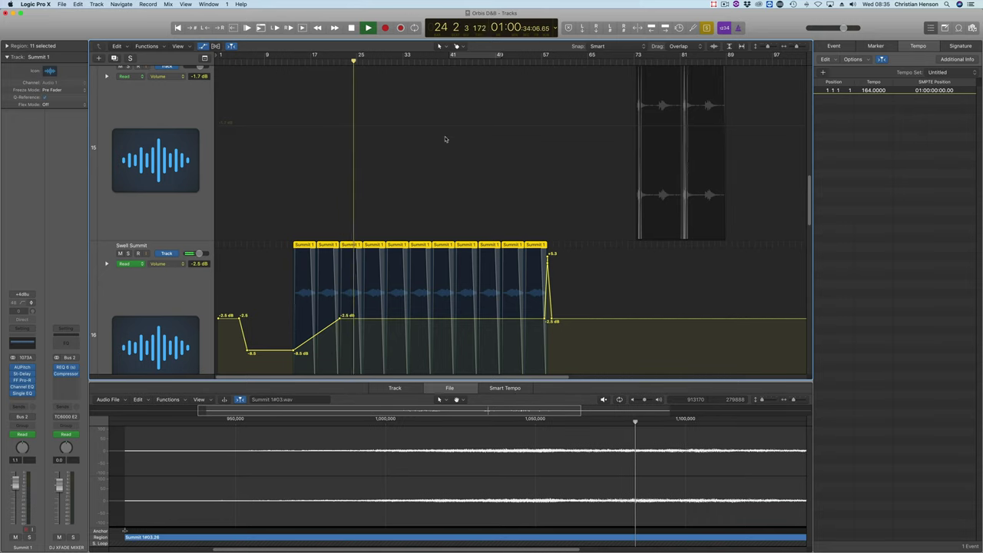
scroll(445, 139, down, 5)
key(space)
Select the Pad Summit region that starts around bar 58 to view its waveform.
scroll(418, 171, down, 3)
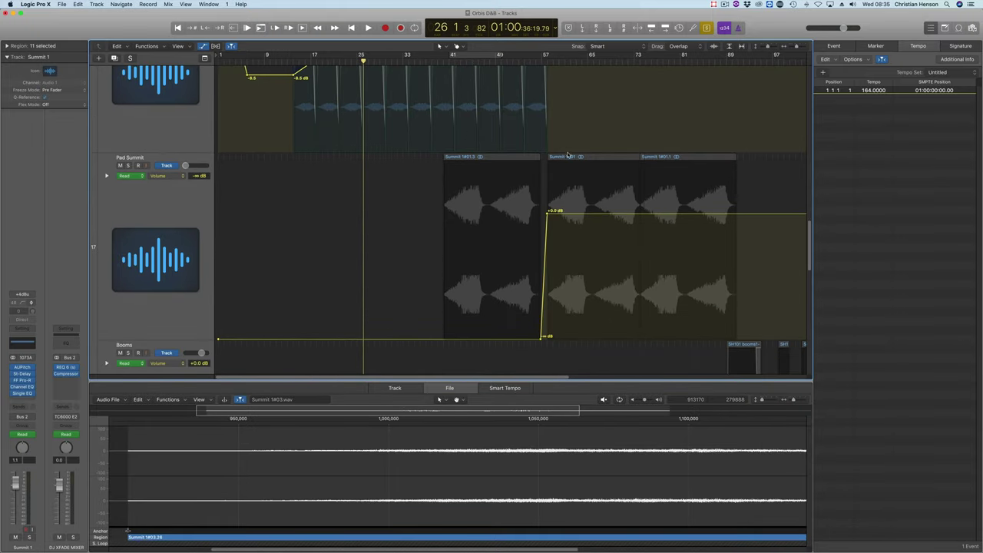
click(568, 156)
scroll(445, 182, down, 10)
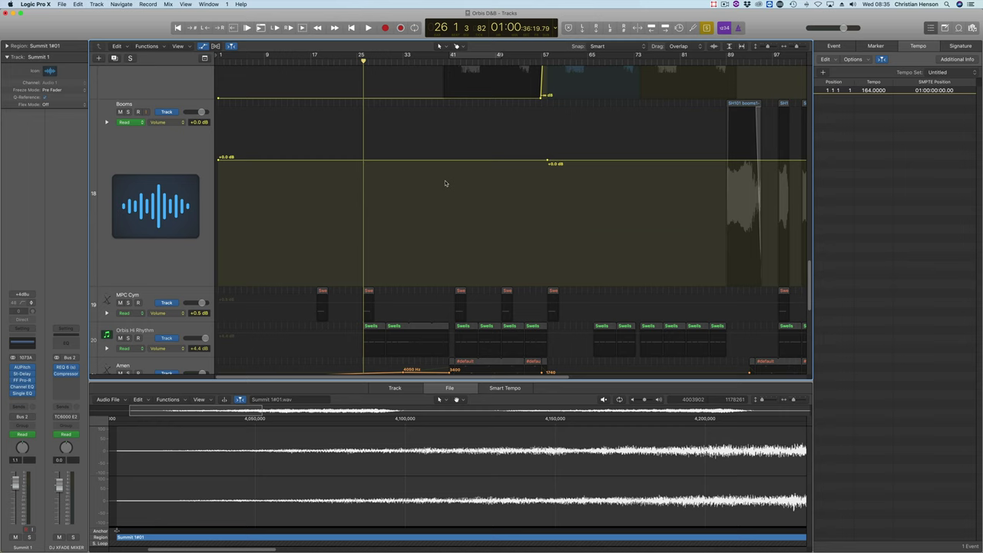
Select the MPC Cym track, set the playhead to bar 18 and audition its first swell region.
scroll(445, 183, down, 6)
click(165, 197)
drag(364, 60, 288, 70)
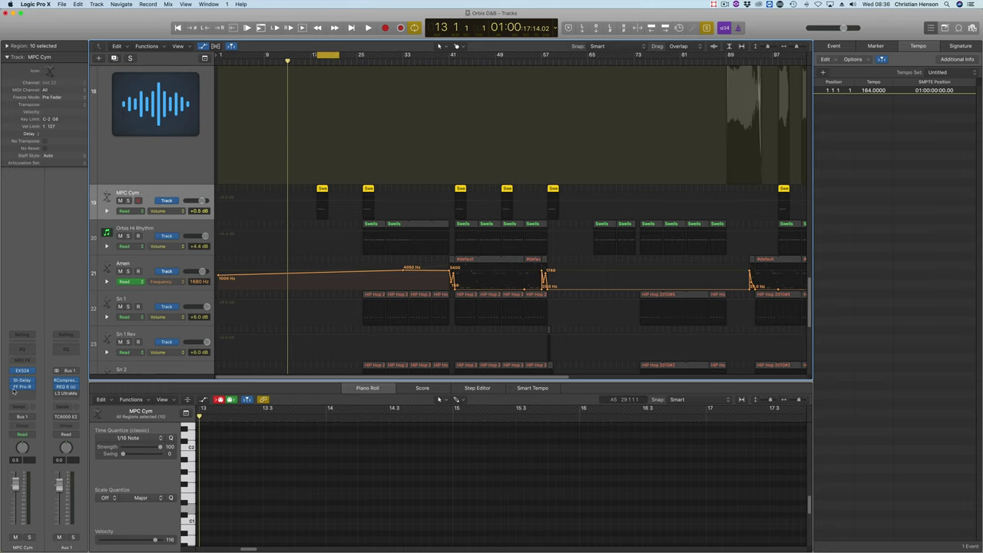
key(period)
key(period)
key(period)
key(period)
key(period)
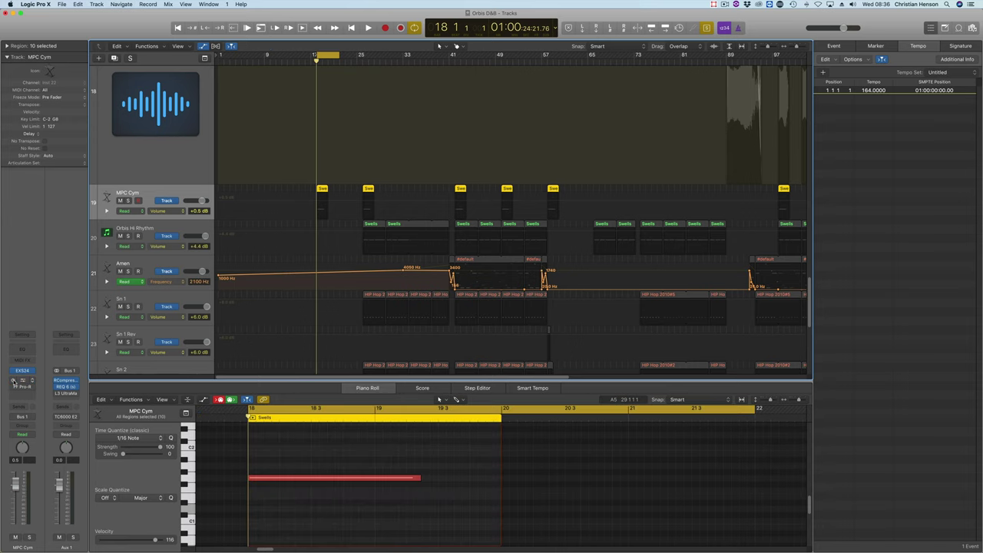
key(space)
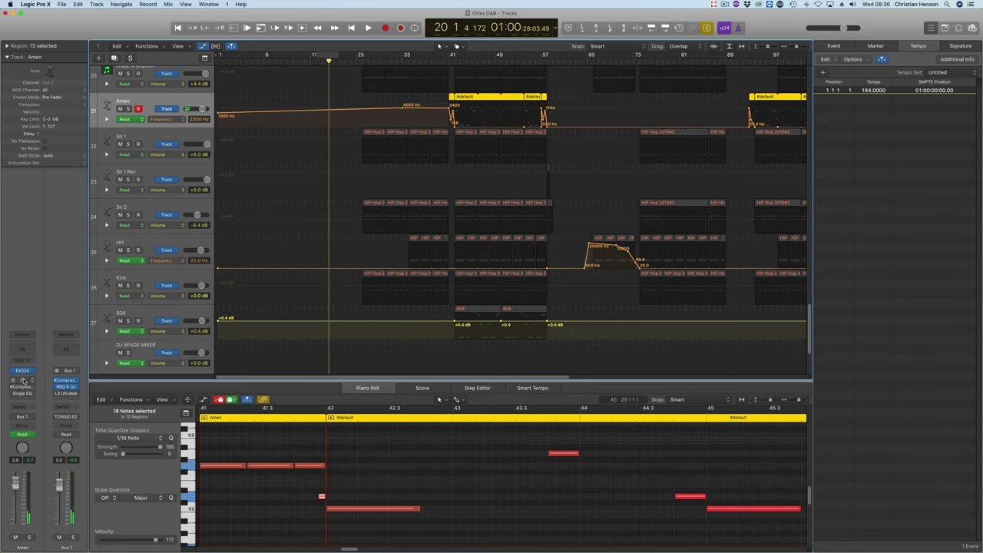
Open the Amen track's EXS24 sampler, inspect its sample zones in the instrument editor and close both windows.
click(24, 371)
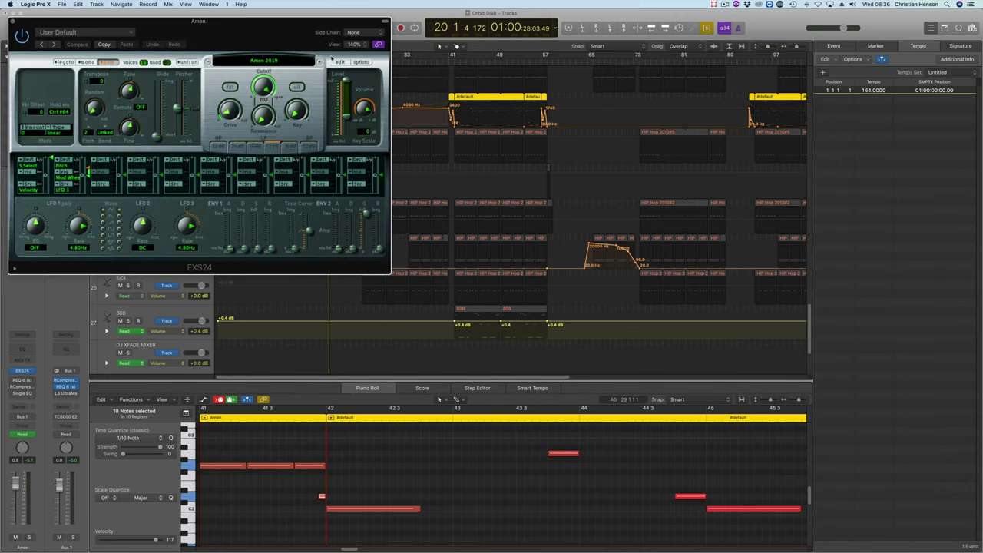
click(345, 63)
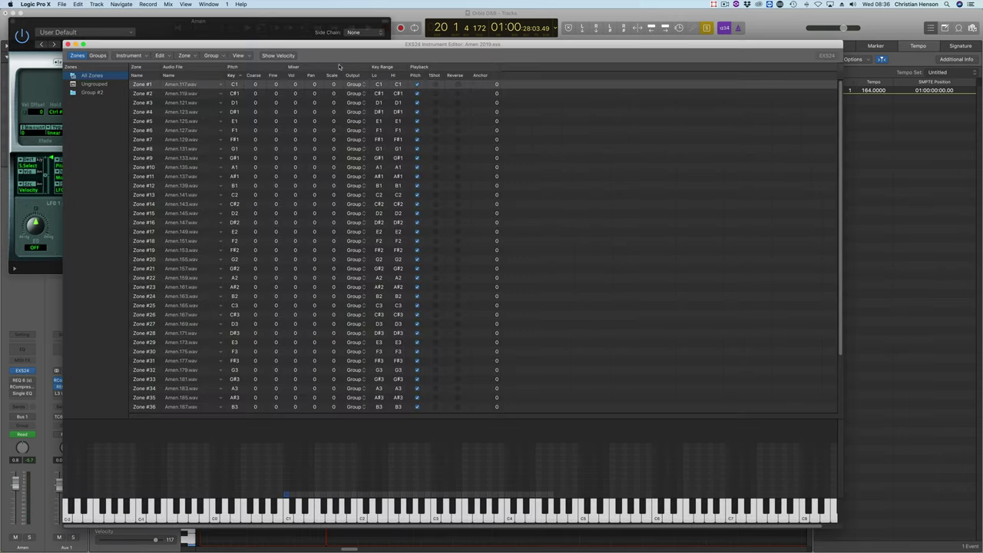
scroll(234, 147, down, 4)
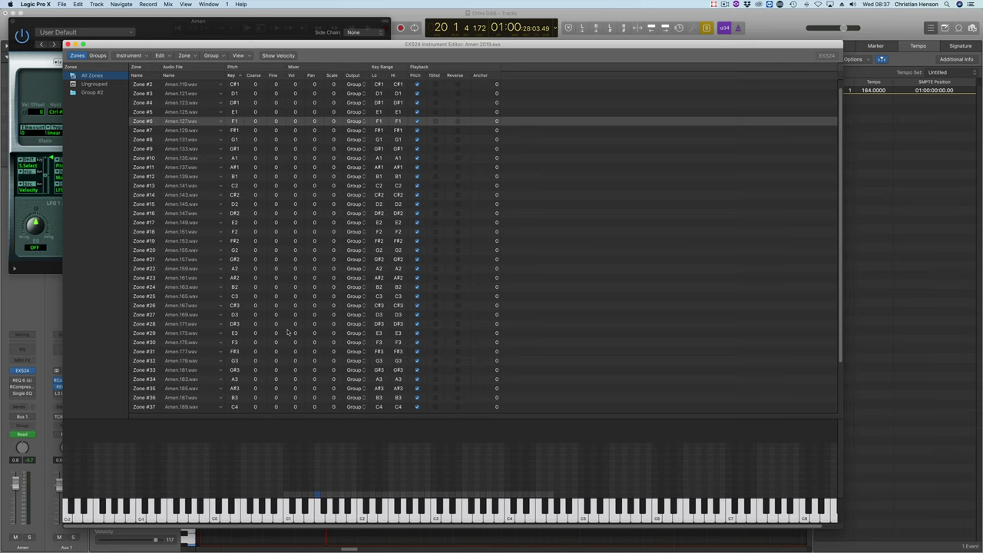
click(67, 44)
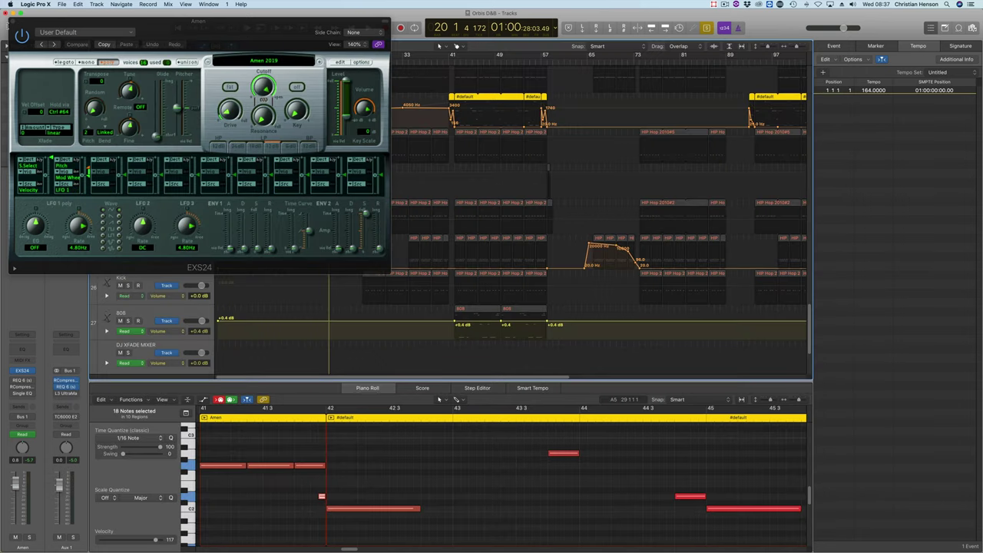
click(12, 23)
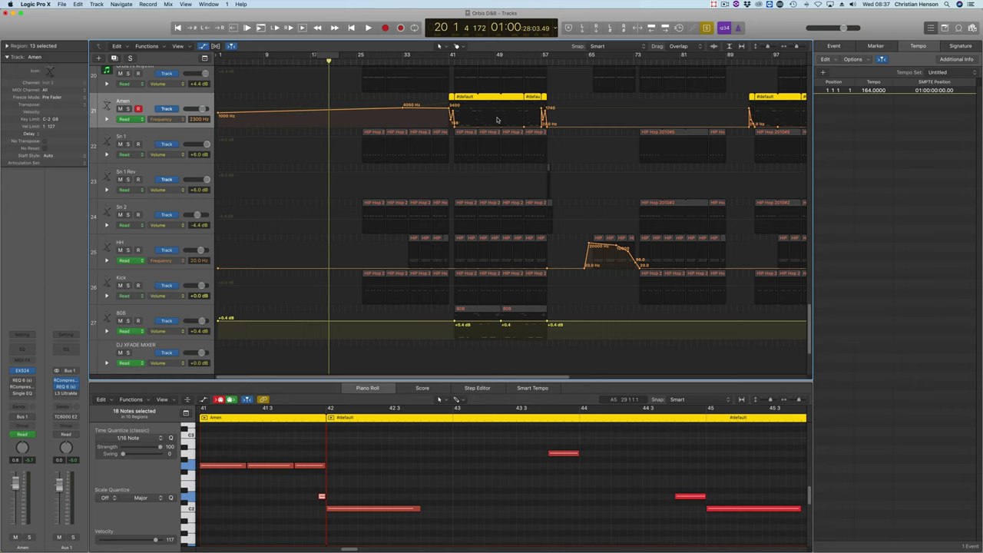
Set the cycle range to bars 42 through 46, audition the Amen track's #default region and select the short region before it.
drag(453, 57, 476, 56)
key(space)
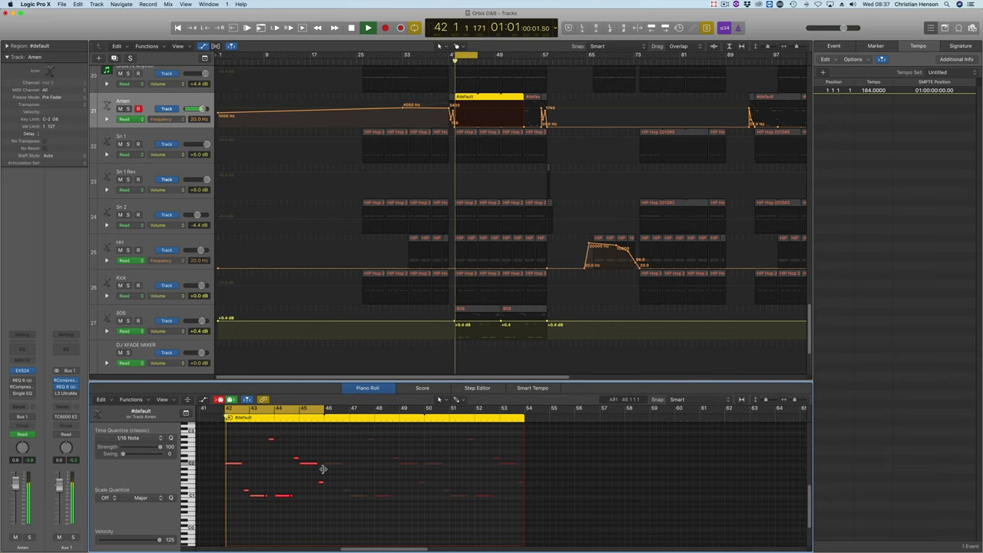
key(space)
click(429, 84)
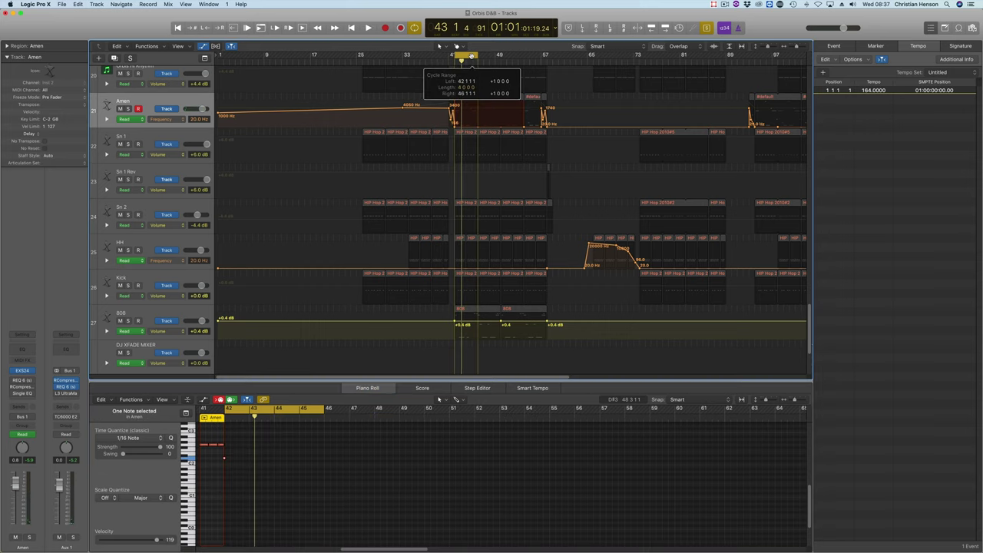
key(space)
Open the Amen track's REQ 6 equalizer and compressor inserts while auditioning the #default region at bar 42.
click(23, 380)
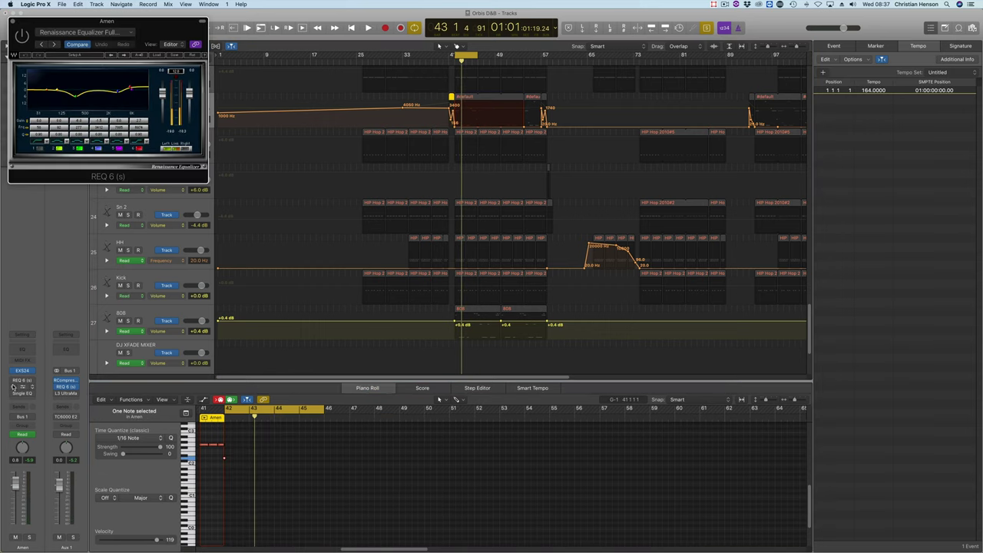
click(464, 99)
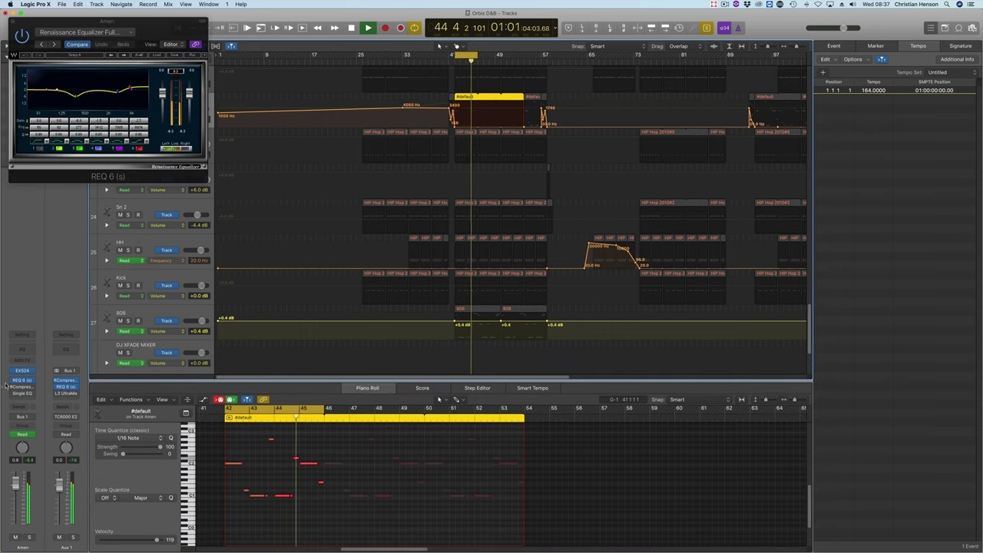
key(space)
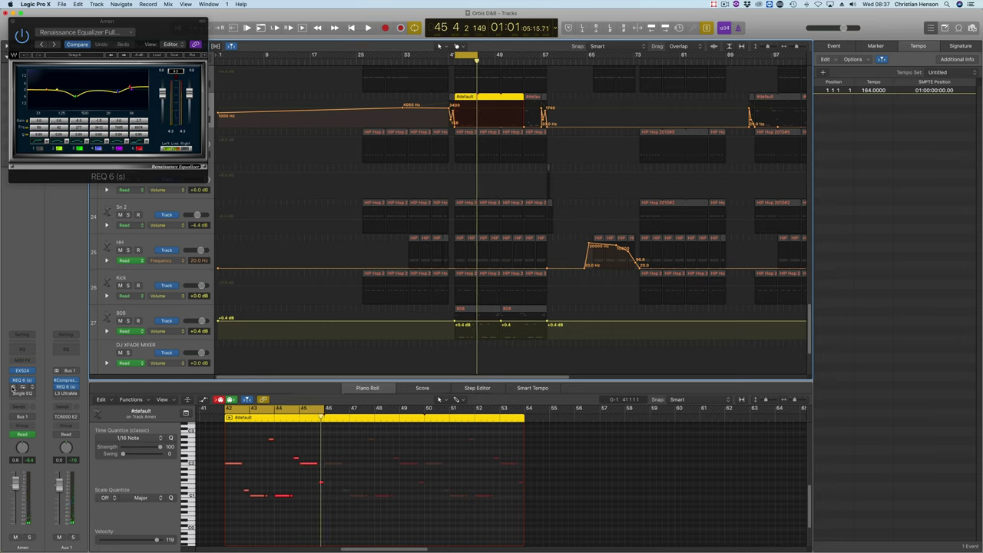
click(23, 387)
key(space)
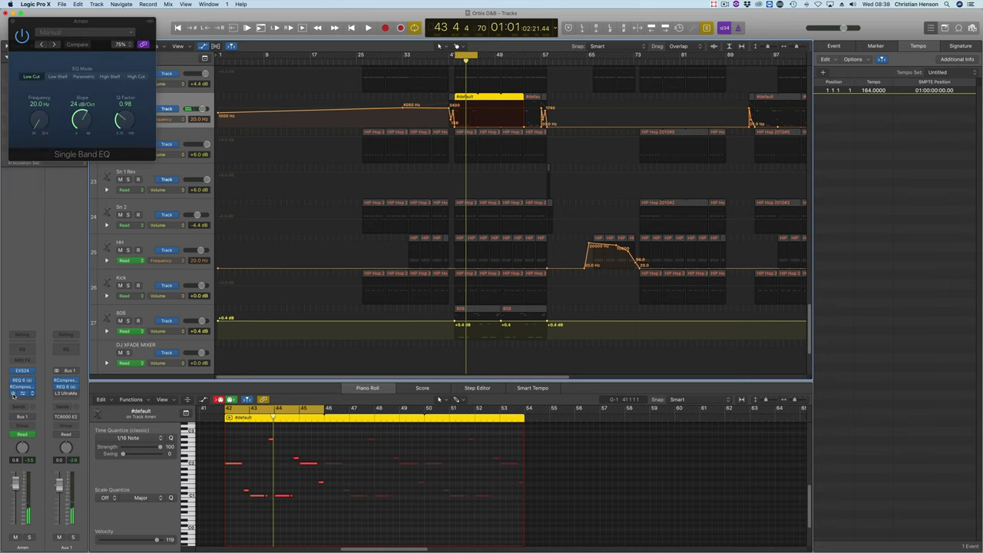
Select and audition the one-bar Amen fill regions with filter automation at bars 41, 93 and 57.
click(451, 99)
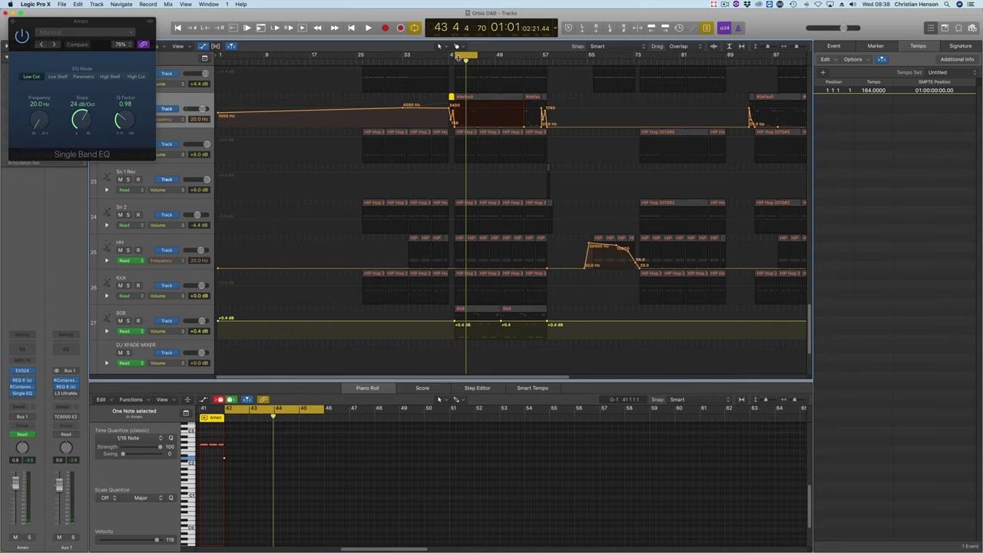
drag(466, 55, 452, 57)
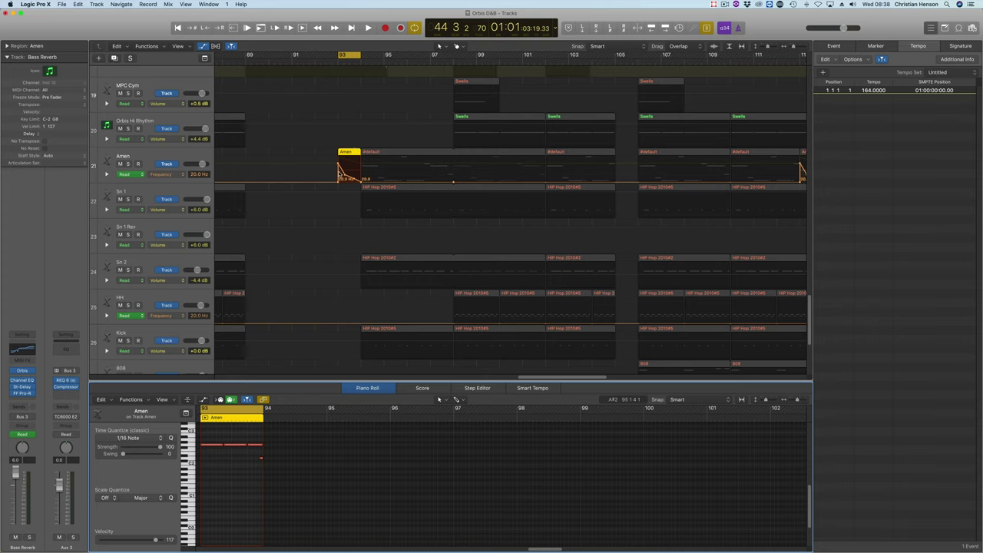
key(space)
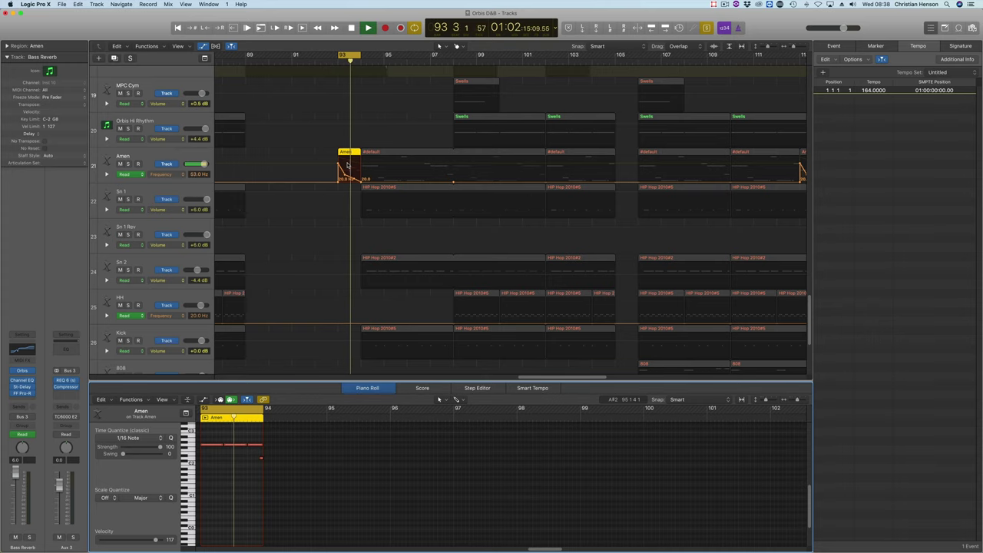
key(space)
scroll(399, 182, left, 15)
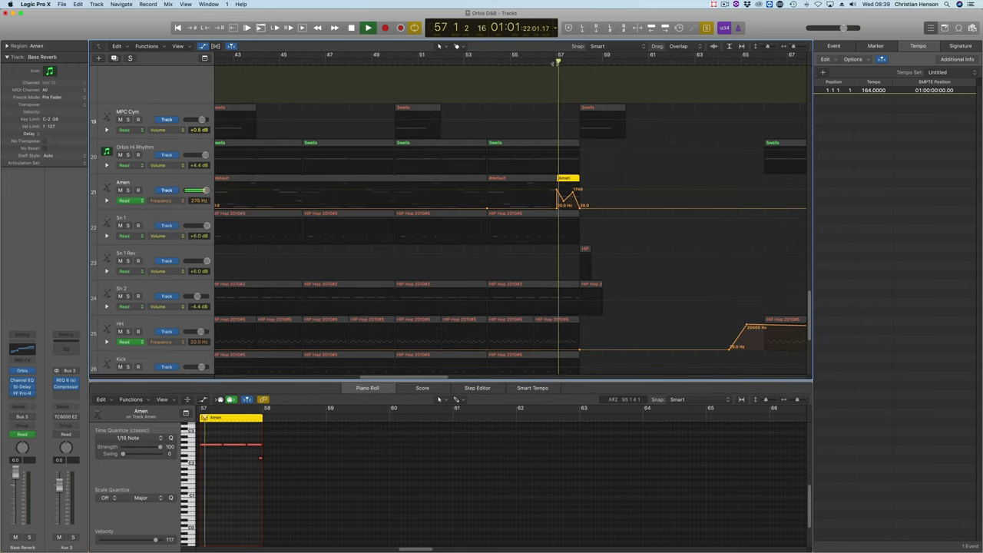
key(space)
scroll(507, 110, left, 5)
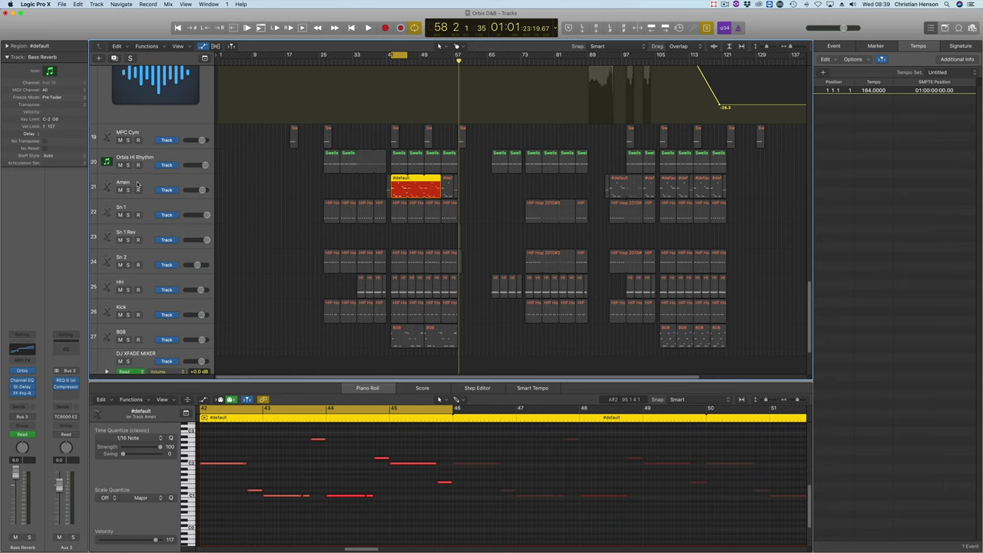
Select the Amen track, open its EXS24 sampler to examine the tune control and close it.
click(137, 182)
click(22, 370)
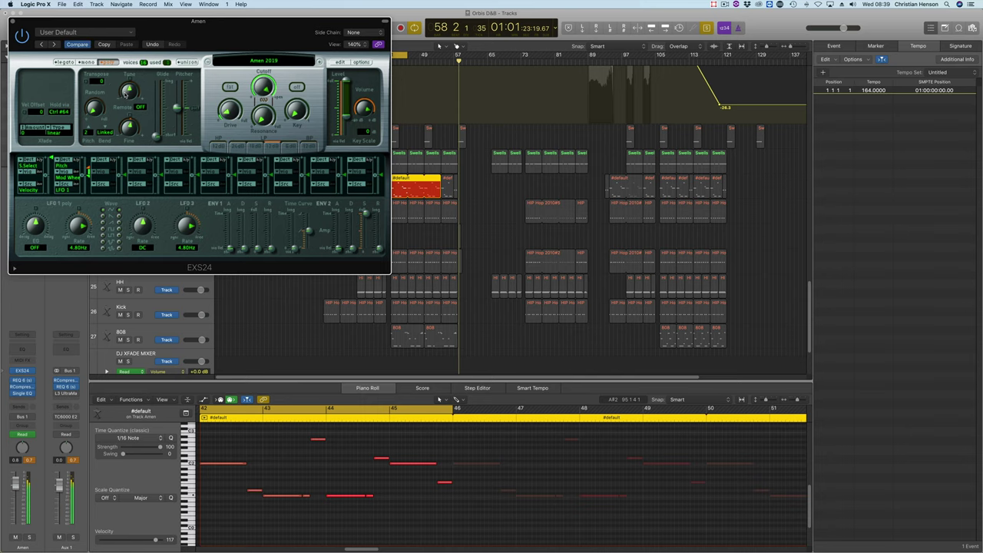
click(13, 23)
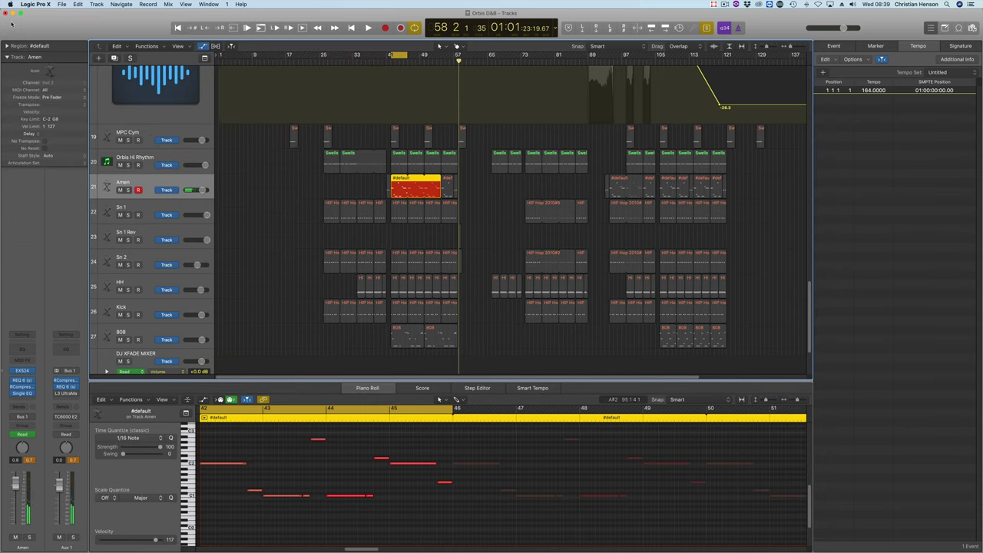
Select and audition the Kick region and the Sn 1 region at bar 42 one after the other.
scroll(151, 244, up, 1)
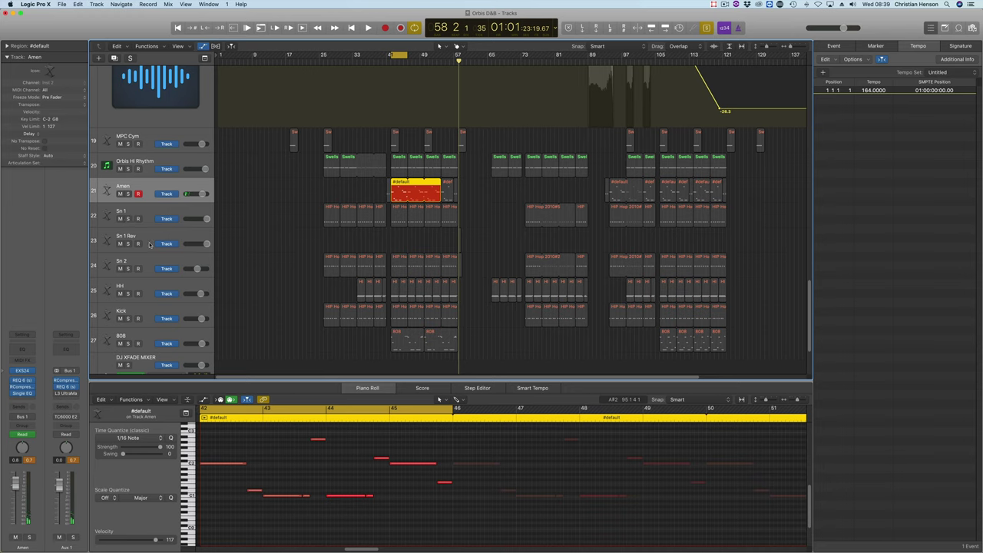
click(136, 311)
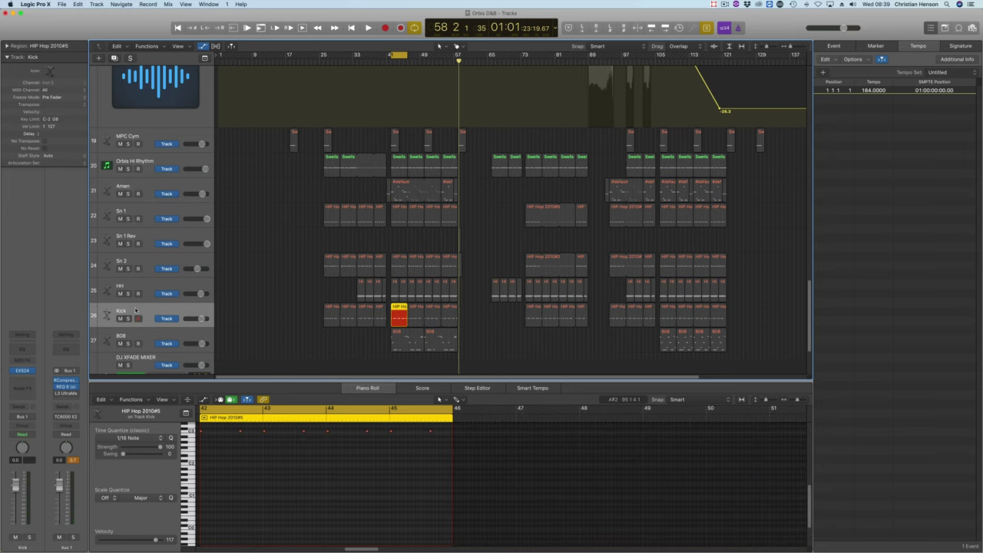
key(shift+space)
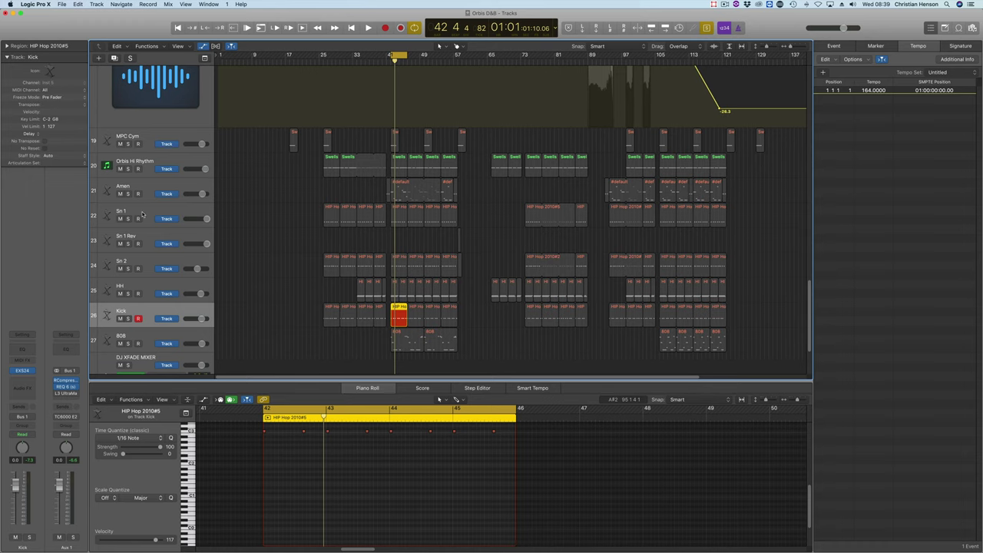
click(142, 214)
key(space)
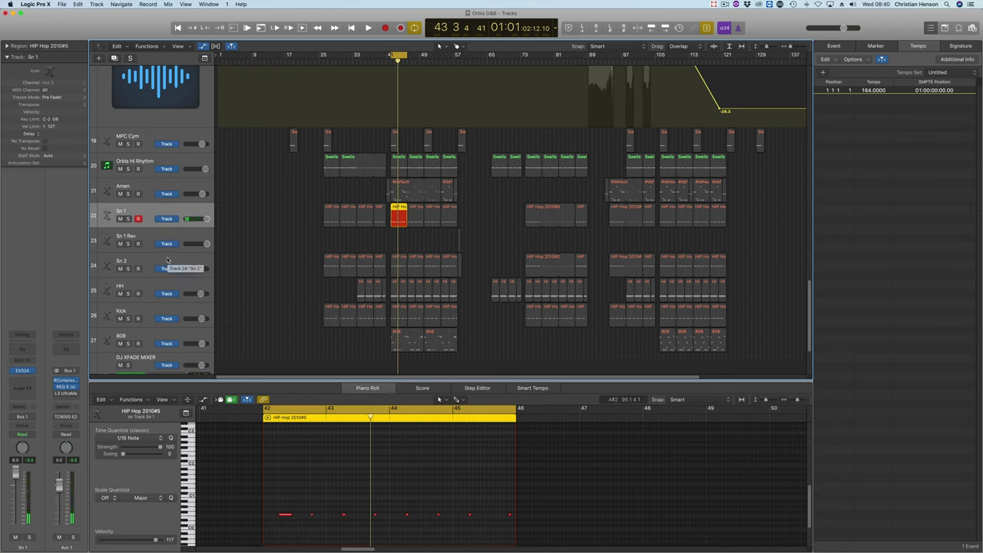
Audition the Sn 2 region at bar 42 and add the Sn 1 region to the selection to hear both snares together.
click(167, 260)
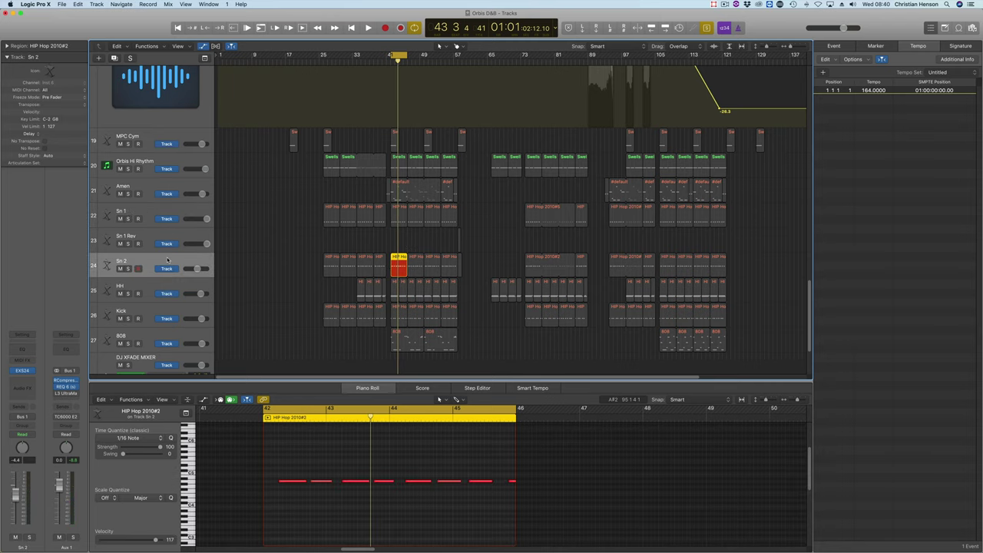
key(space)
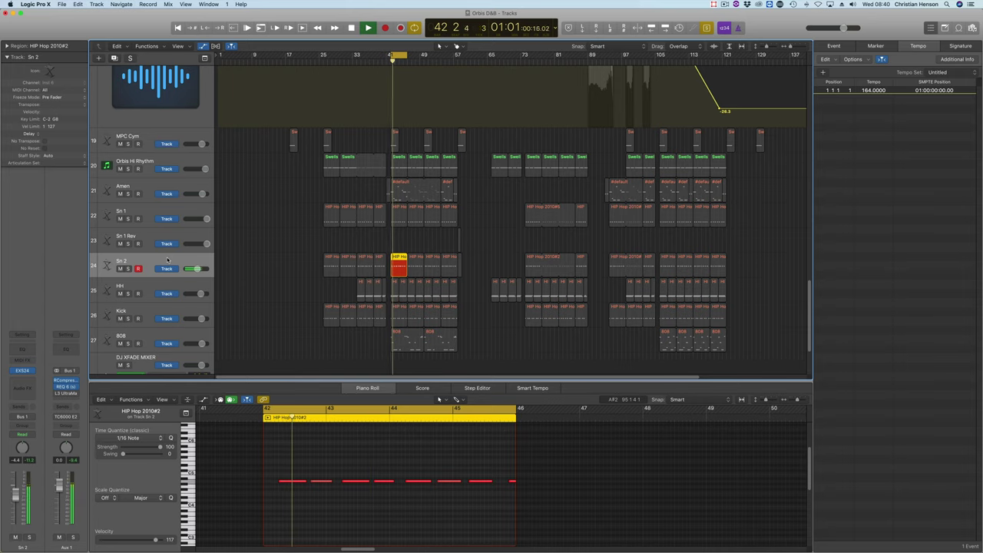
scroll(398, 258, up, 2)
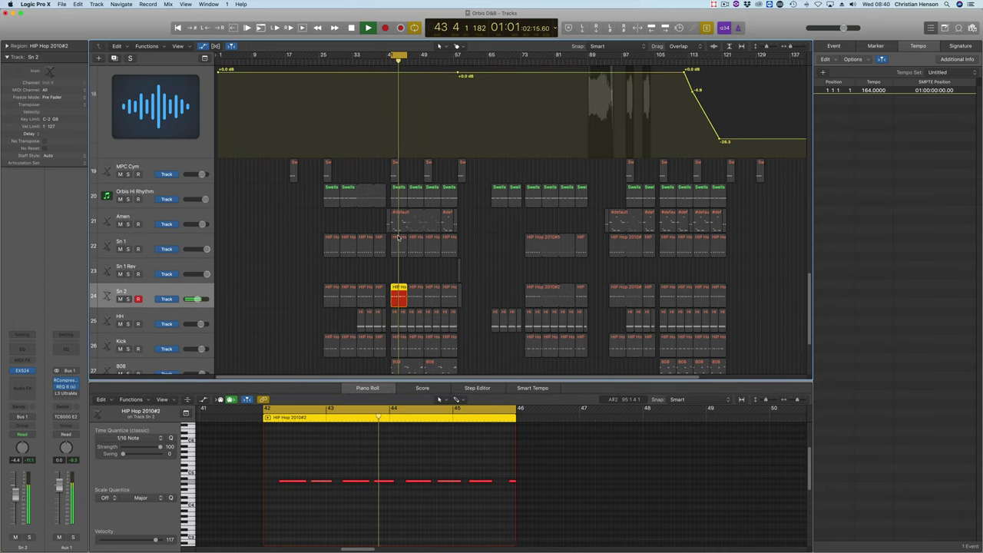
shift+click(399, 240)
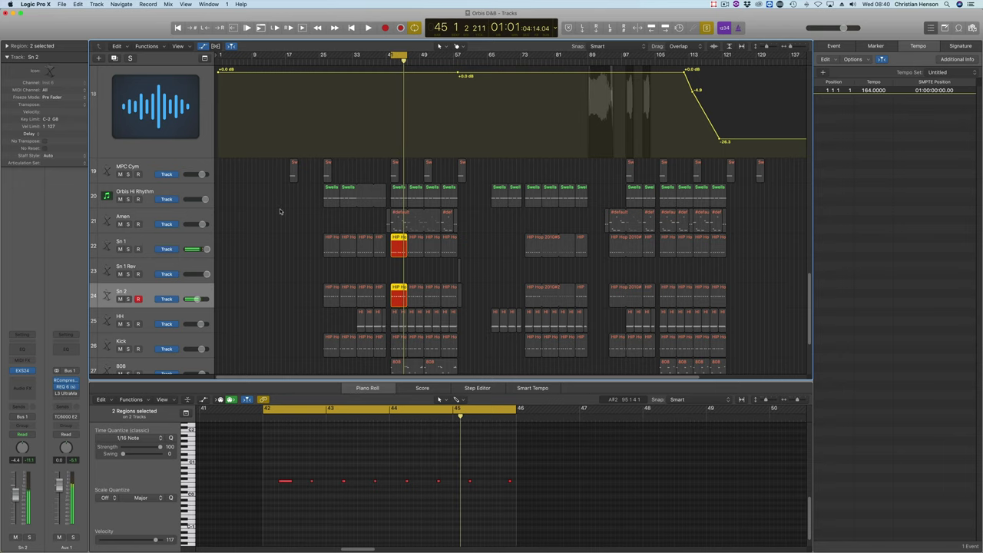
Open the Orbis Hi Rhythm track's Orbis instrument and adjust bay A's high-pass filter while the region at bar 42 plays.
scroll(279, 213, down, 1)
key(v)
drag(272, 24, 761, 63)
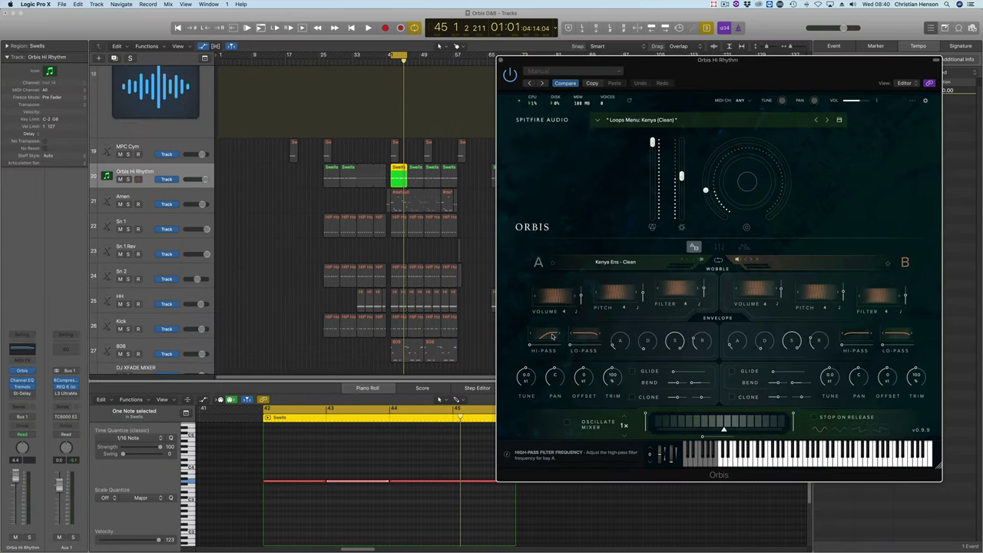
key(space)
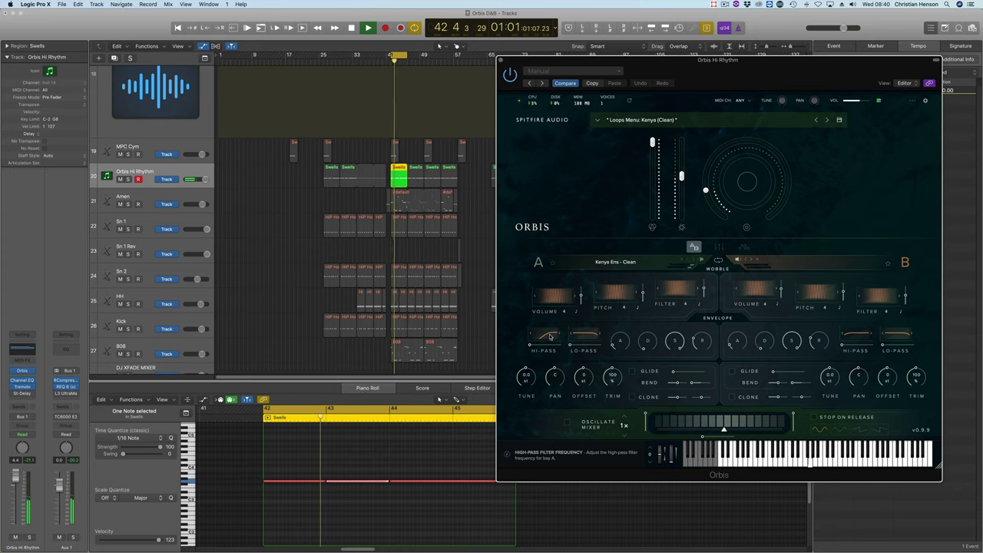
drag(549, 336, 483, 329)
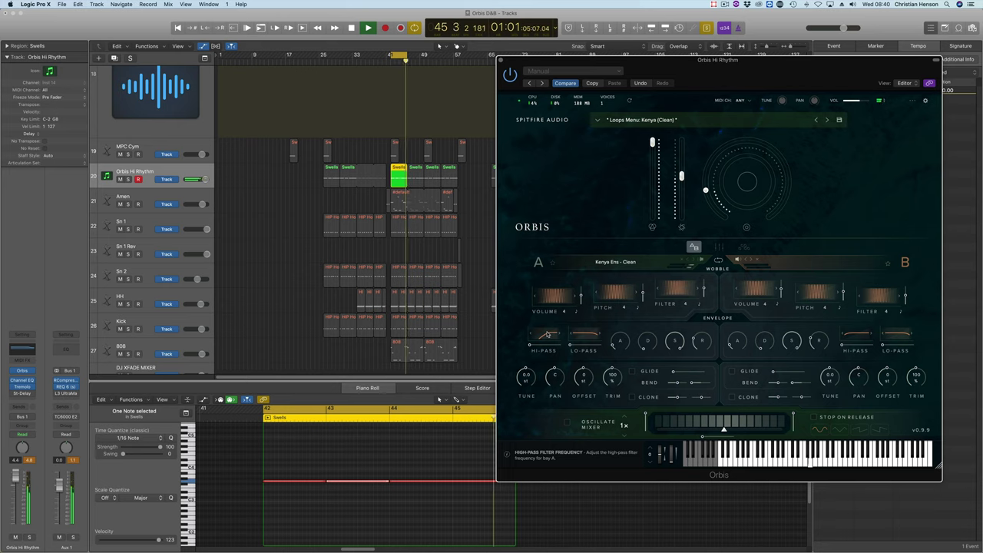
Stop playback, select the HH track and audition its two hi-hat regions at bar 42.
key(space)
click(147, 293)
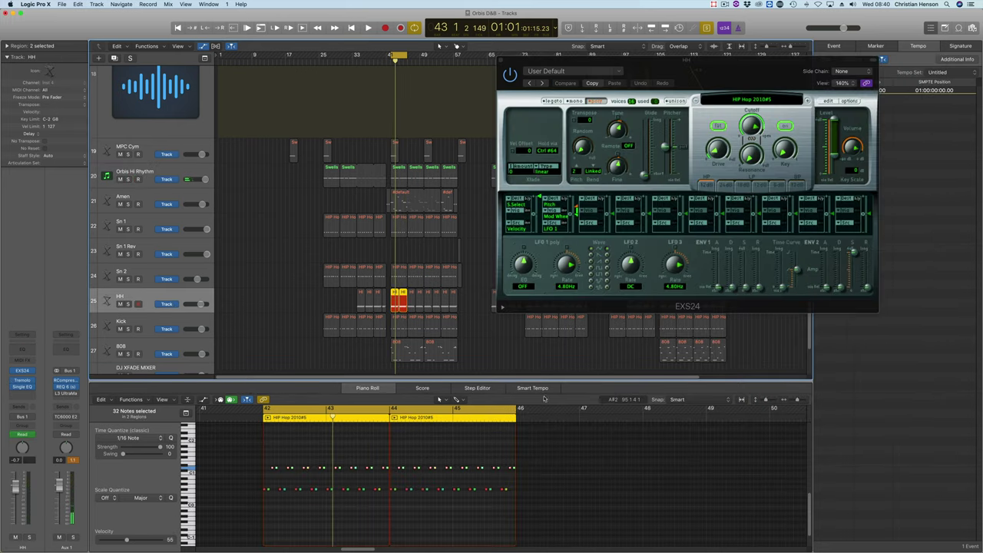
key(space)
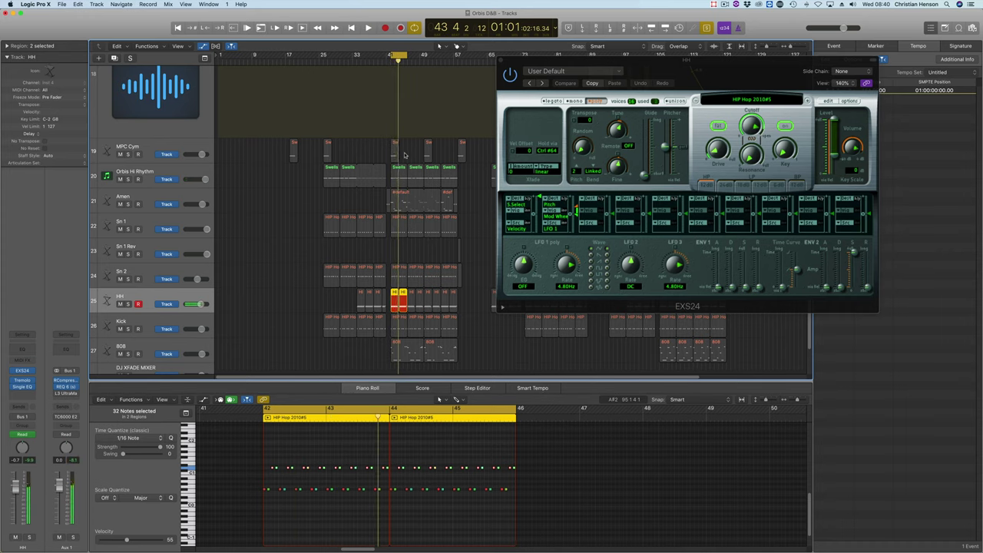
key(space)
Audition the Orbis Hi Rhythm, Sn 1, Sn 2, HH and Kick regions at bar 42 together and add the Amen region to the selection.
click(403, 146)
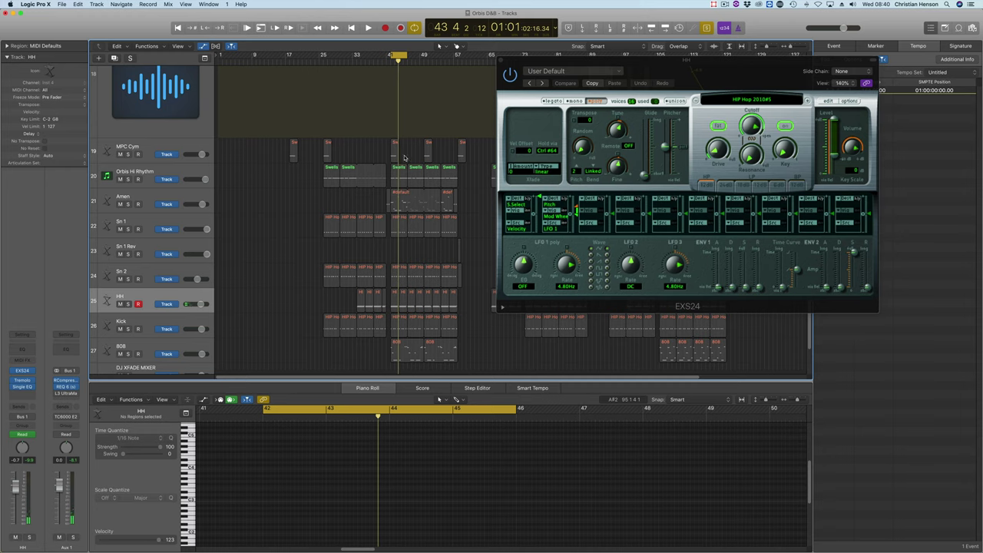
key(shift+l)
key(space)
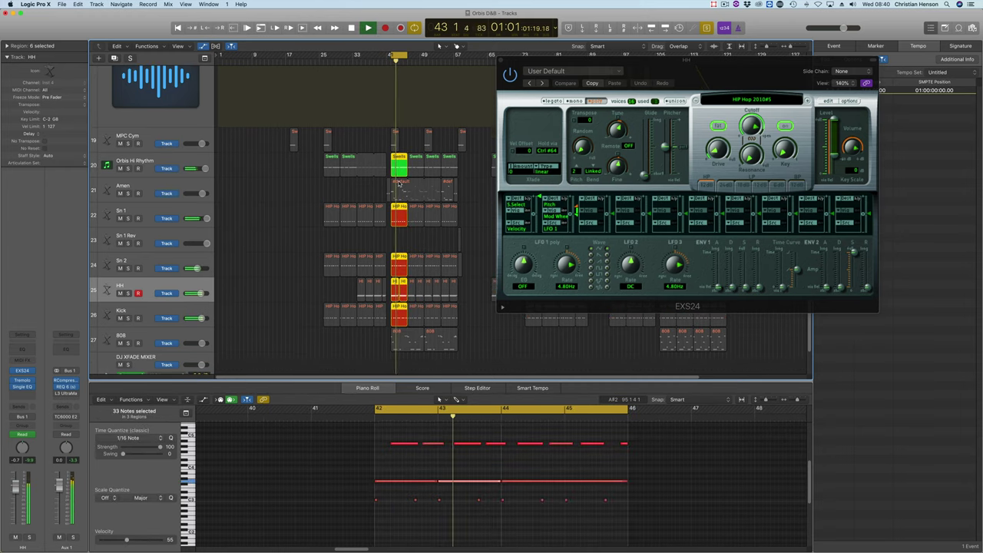
key(space)
shift+click(399, 183)
key(space)
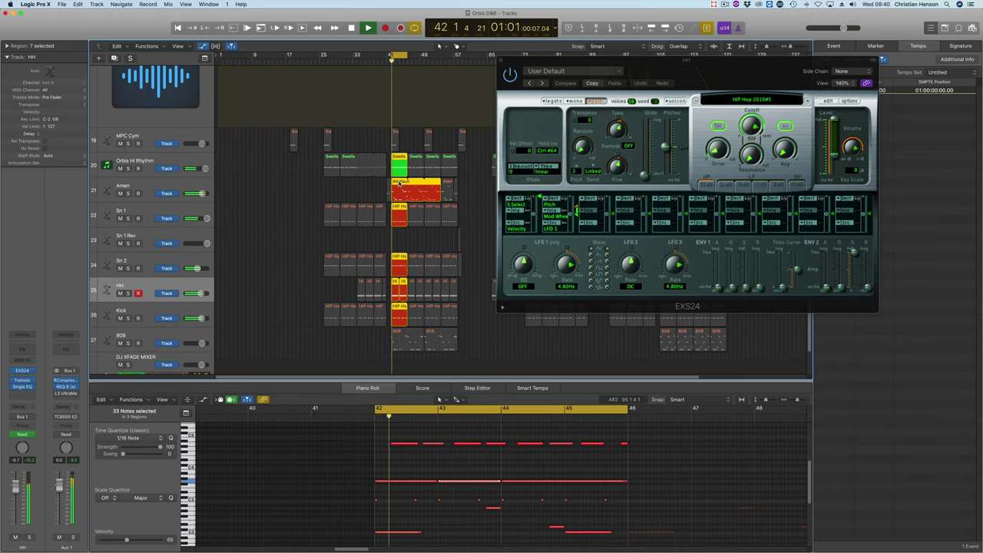
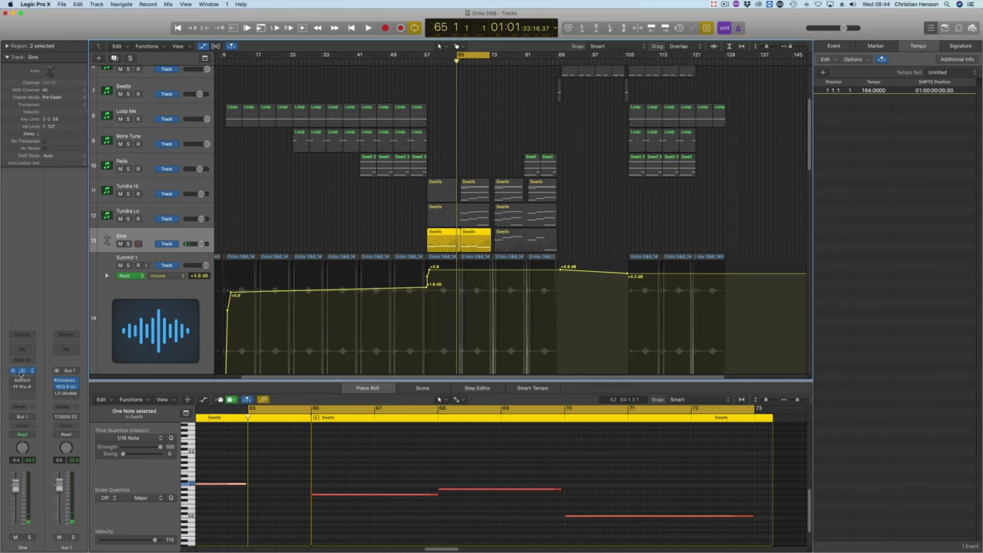
Look over the Sine track's EXS24 sampler, close it and audition the selected Sine regions together with the Tundra Hi and Tundra Lo regions.
click(21, 371)
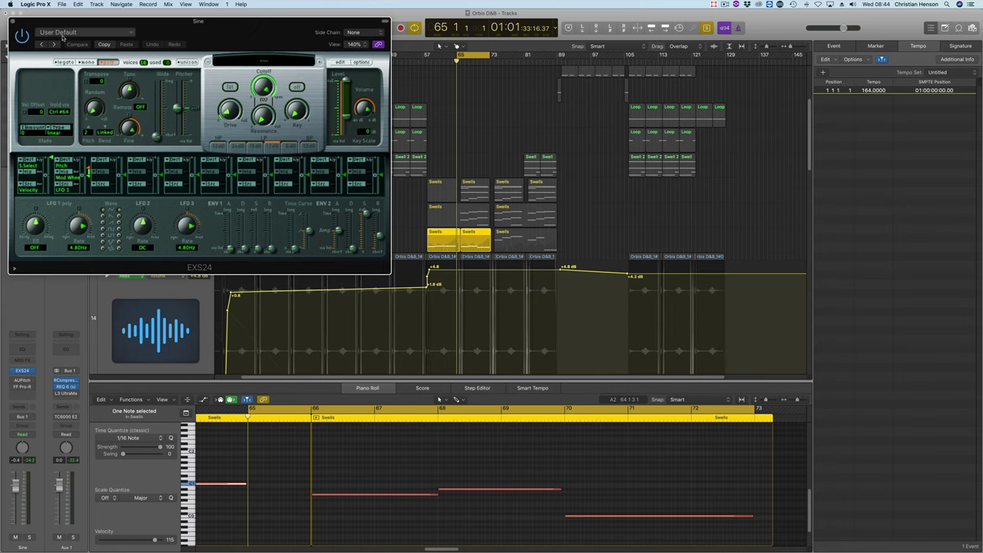
click(14, 21)
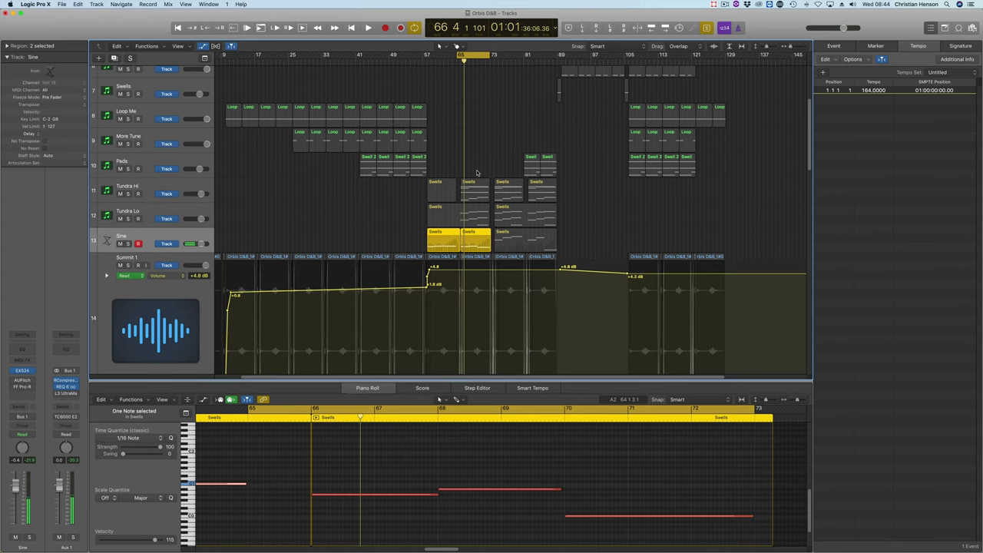
drag(476, 172, 453, 222)
scroll(480, 171, down, 10)
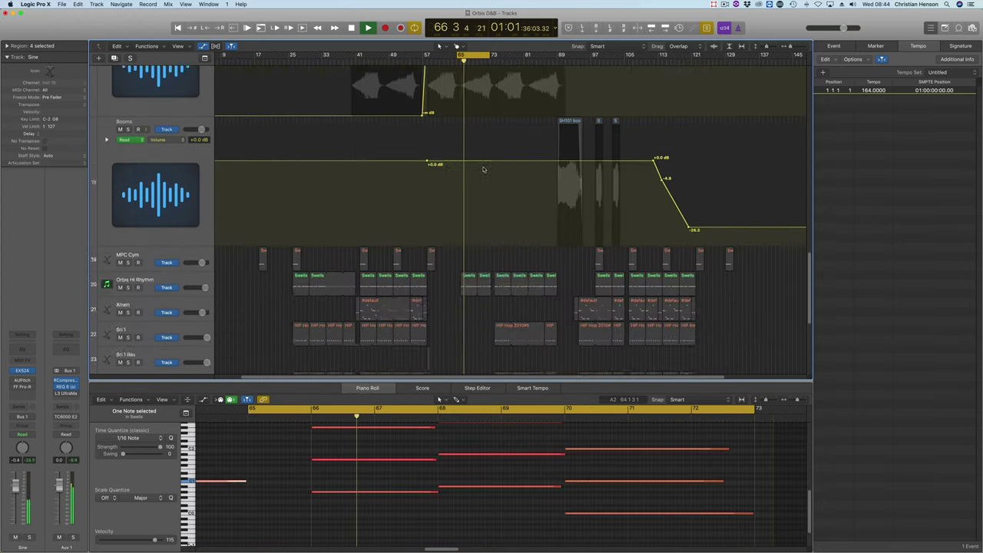
scroll(483, 169, down, 5)
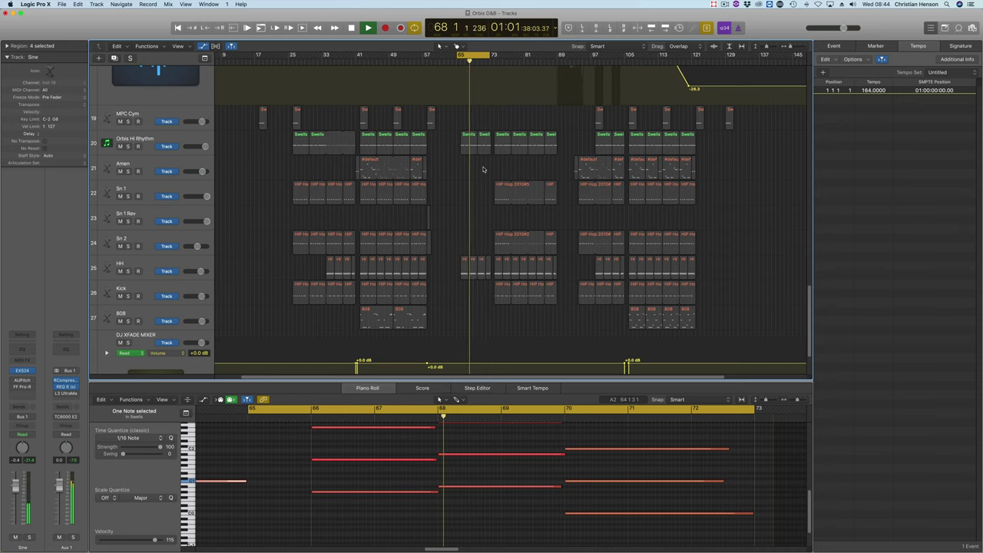
scroll(483, 169, up, 15)
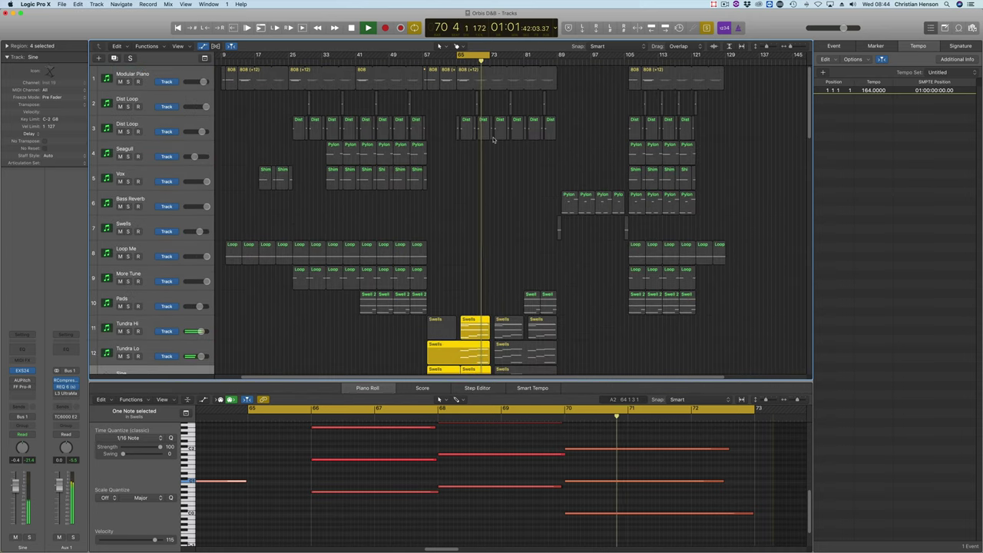
key(space)
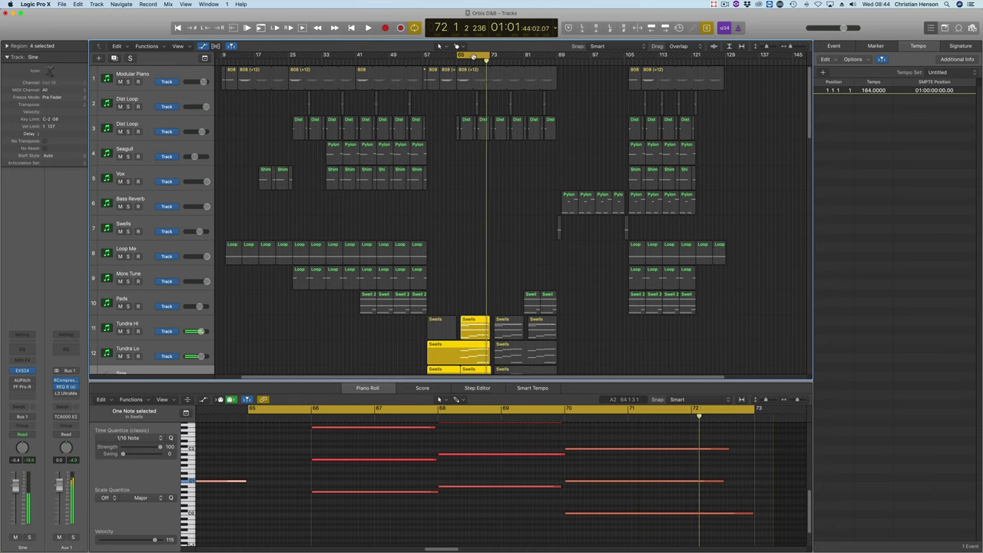
Turn off the current cycle range, select the Swells track and set the cycle to bars 89–90.
click(474, 59)
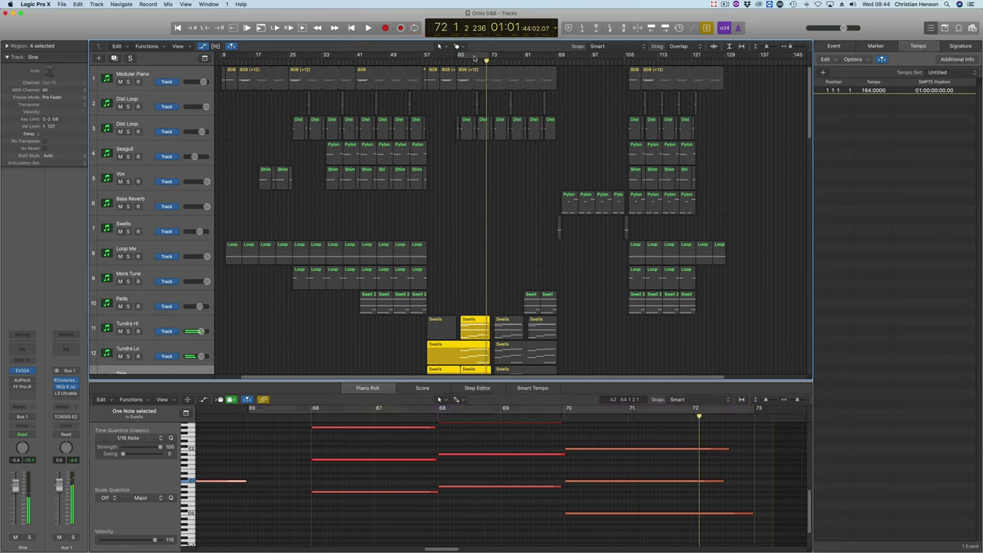
click(159, 223)
click(561, 58)
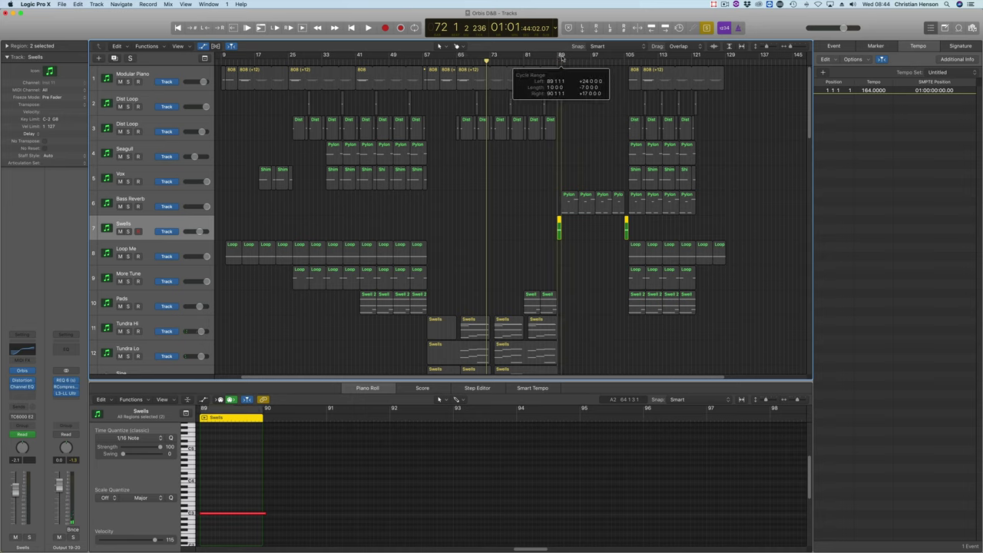
Inspect the Swells track's Distortion and Channel EQ plug-ins, close them and play the swell at bar 89.
click(13, 387)
key(space)
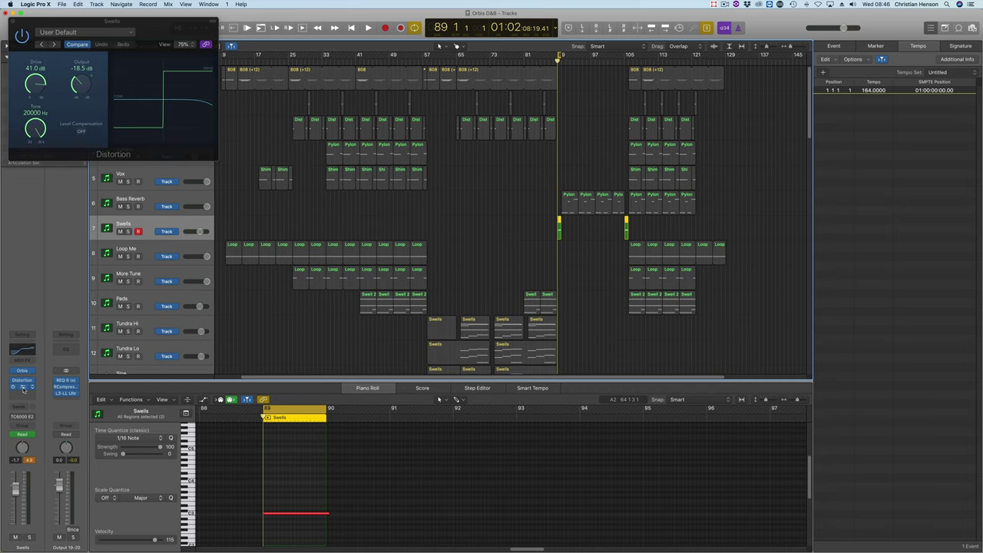
click(23, 389)
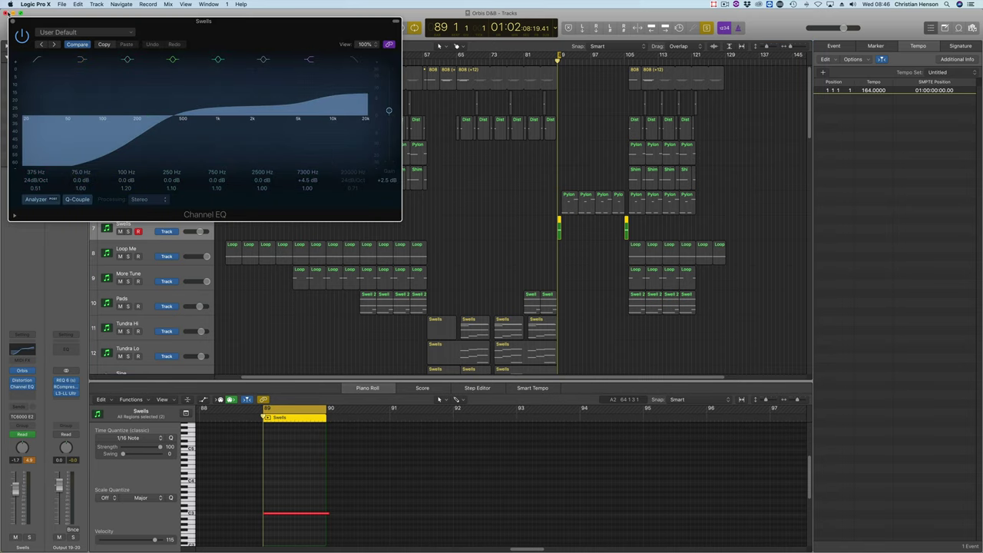
click(12, 21)
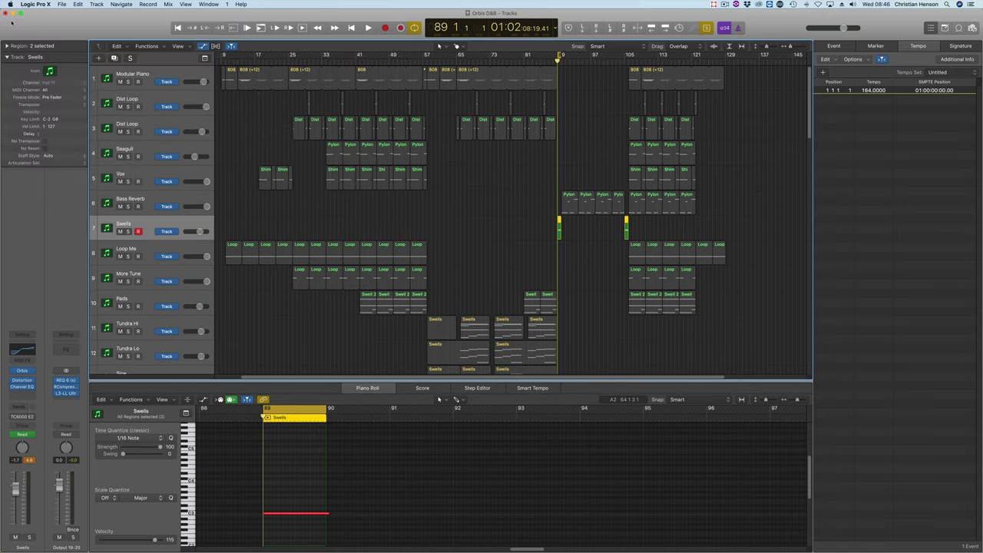
key(space)
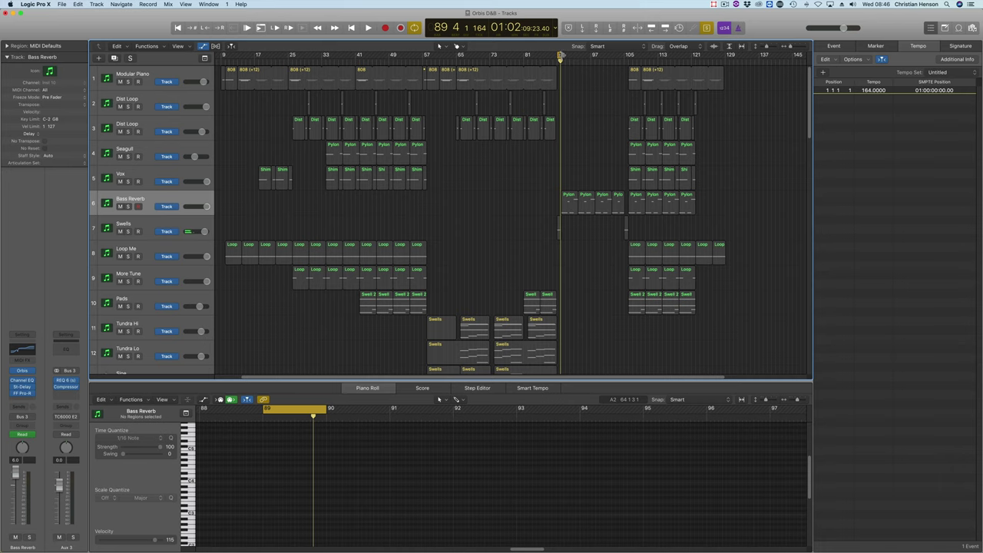
Set the cycle range to bars 90–94 and audition the first Pylon region on the Bass Reverb track.
drag(561, 55, 581, 62)
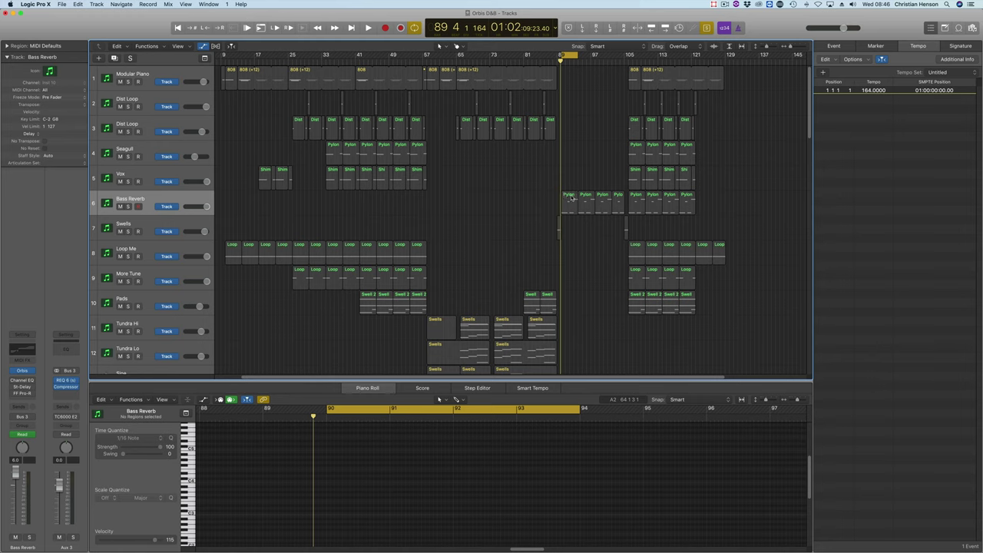
click(570, 196)
key(space)
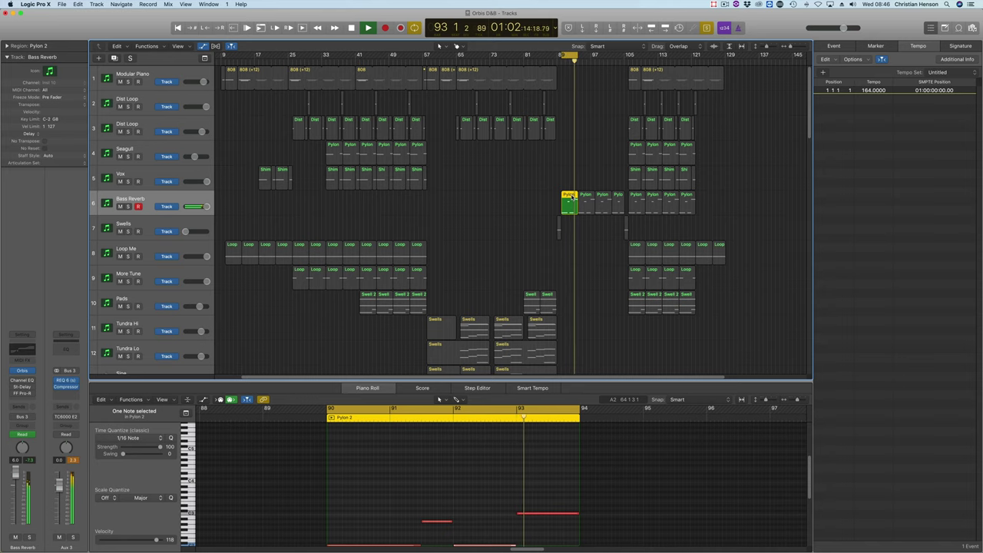
Inspect the Bass Reverb track's Stereo Delay and FabFilter Pro-R reverb while auditioning the Pylon region, and close the plug-in window.
click(22, 381)
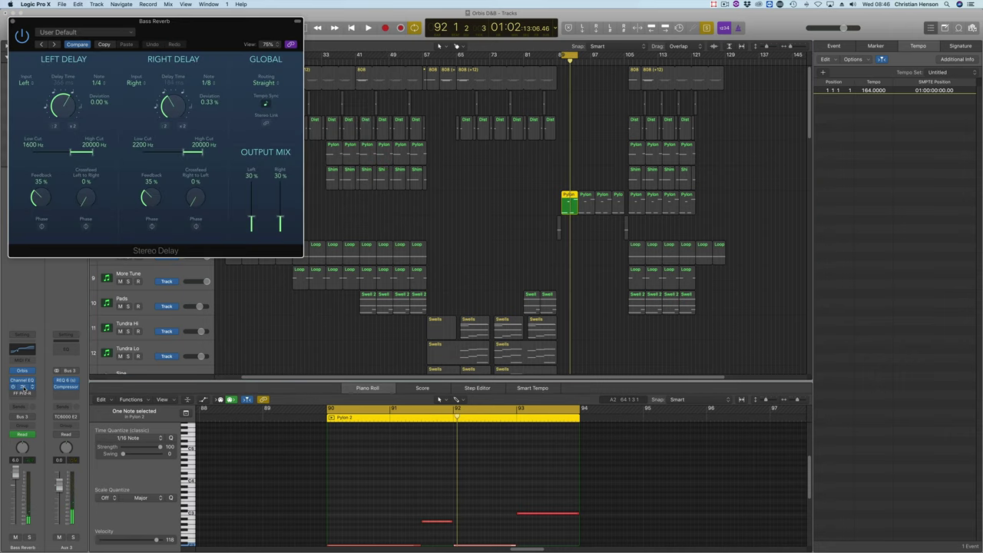
key(space)
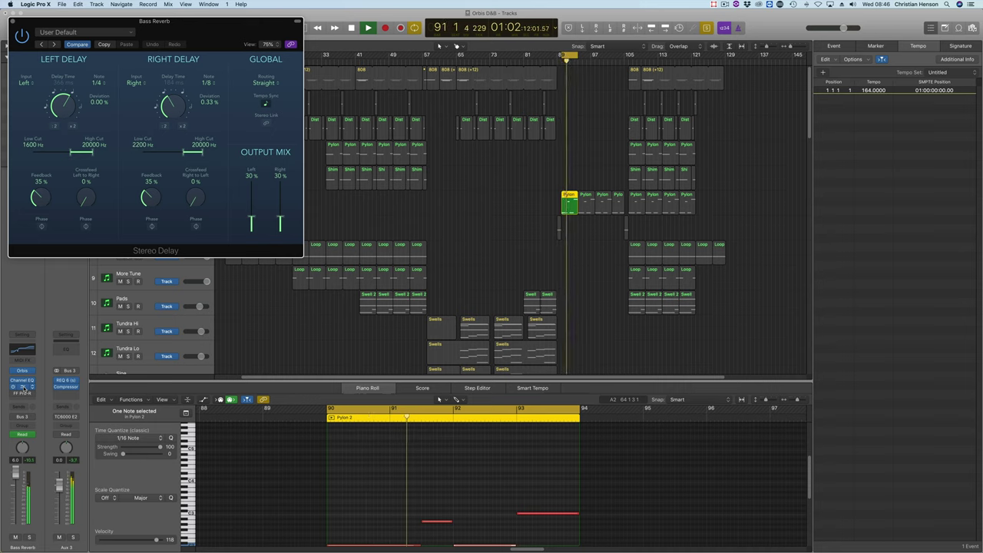
key(space)
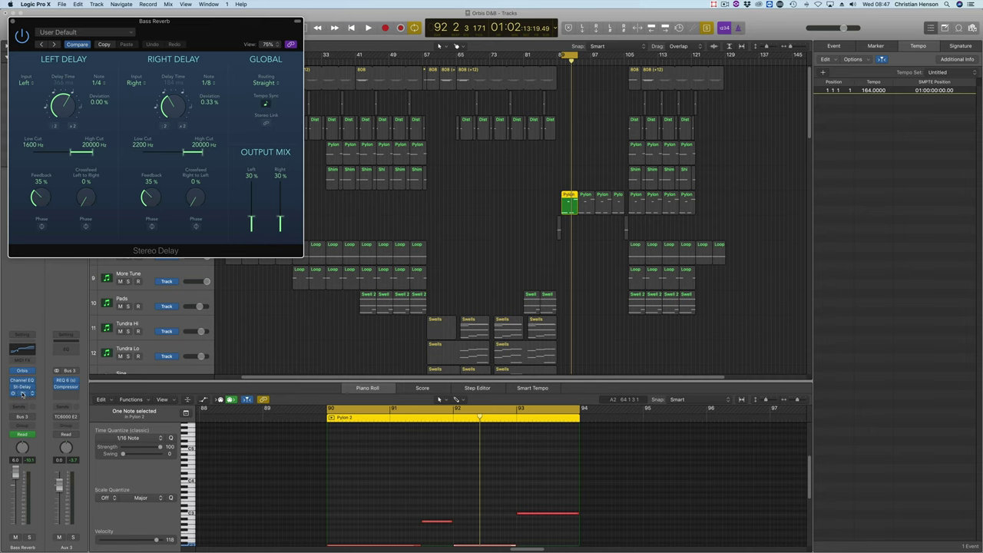
click(21, 393)
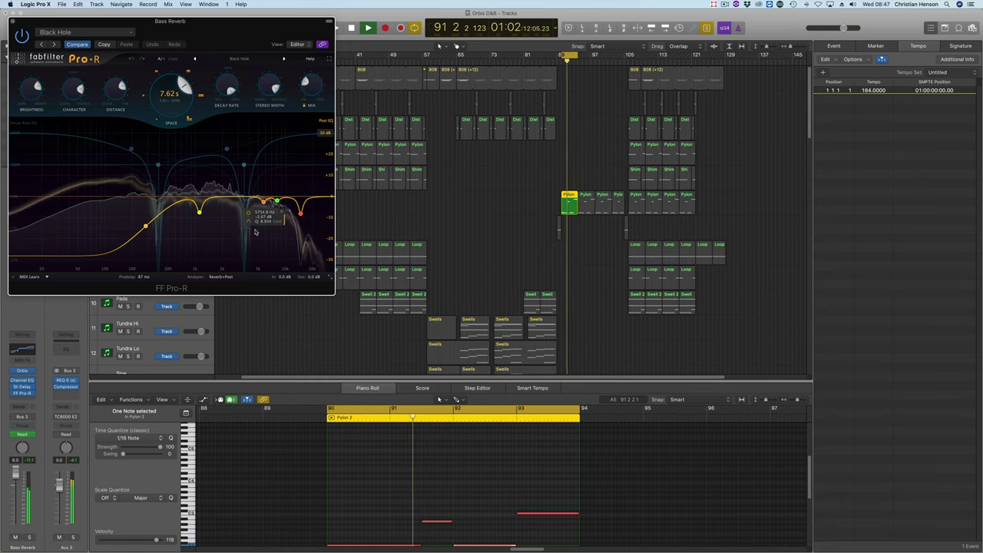
click(12, 23)
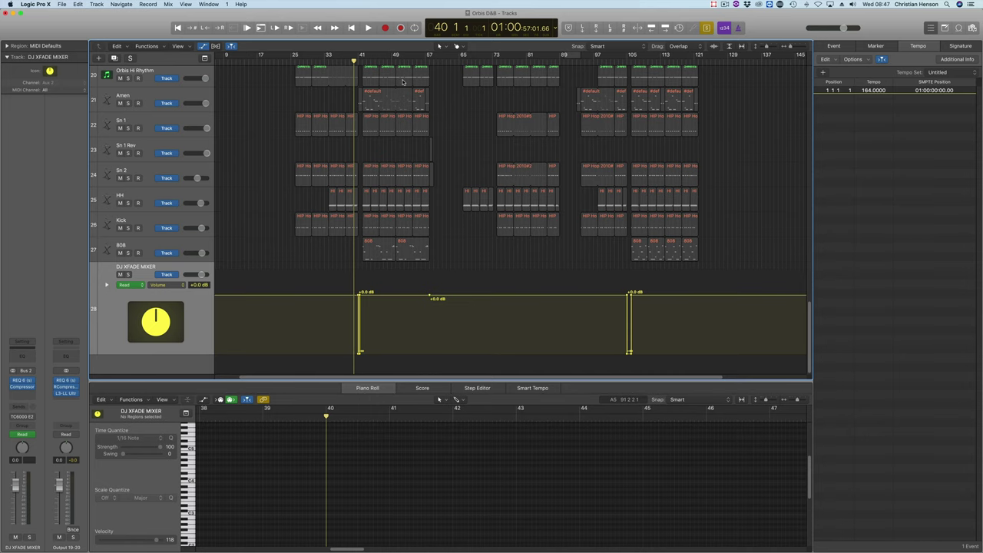
Show the mixer, select the Aux 1 channel and inspect its RCompressor, REQ 6 and L3 UltraMaximizer plug-ins.
key(x)
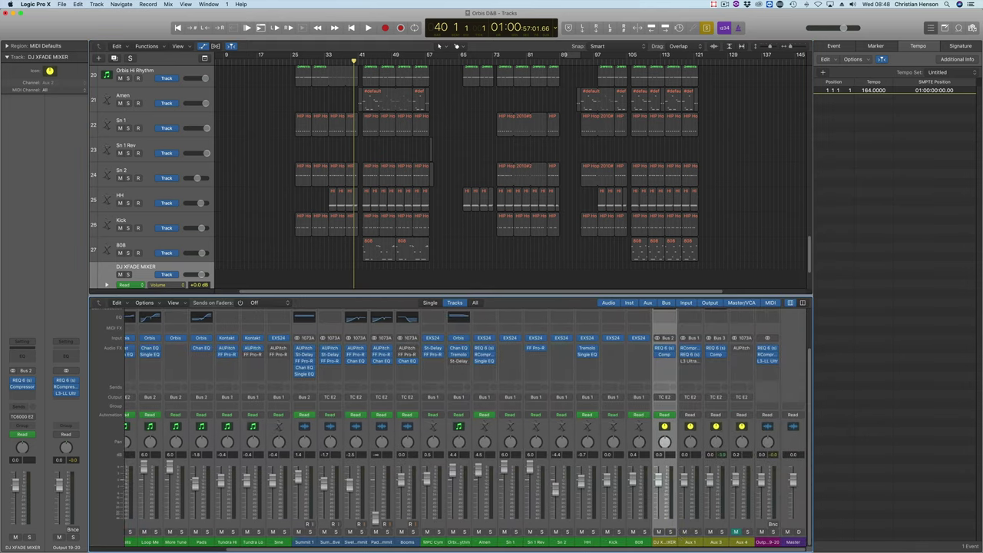
click(688, 542)
click(689, 353)
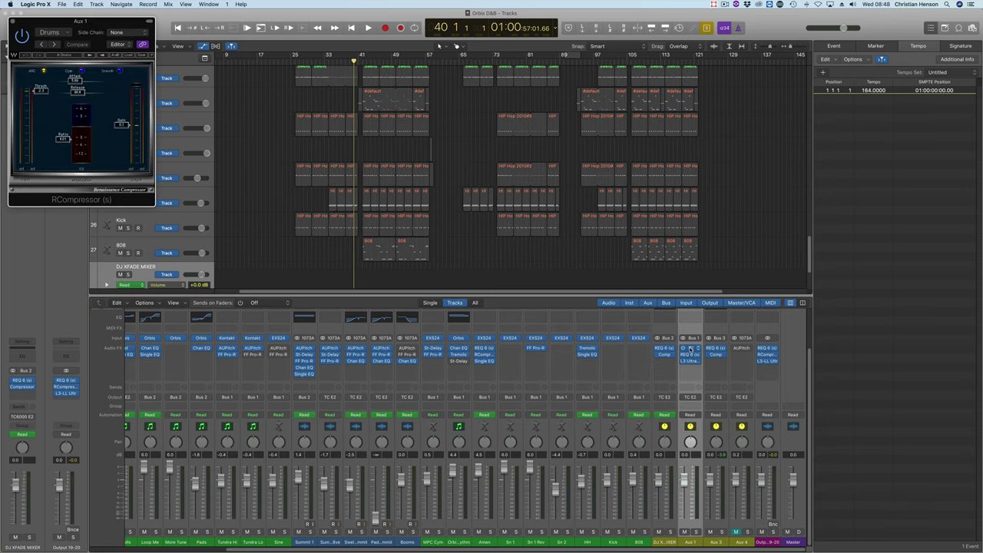
click(690, 355)
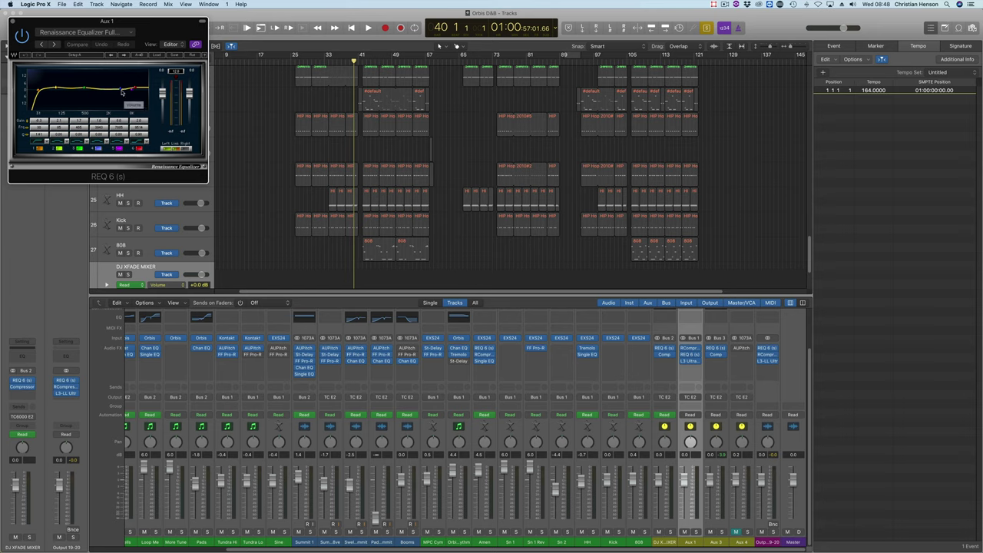
click(690, 361)
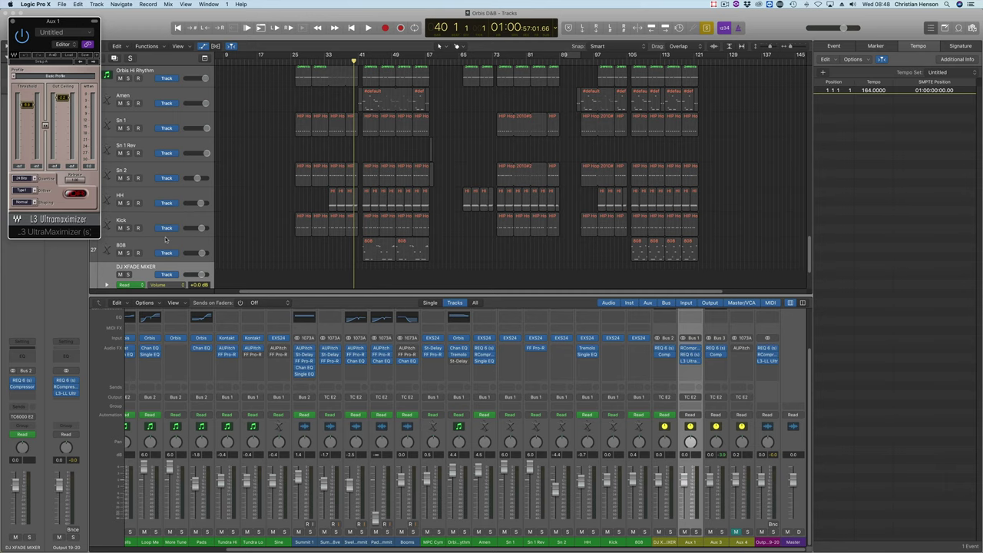
Examine the DJ XFADE MIXER track's volume automation dip around bars 105–106 up close.
key(ctrl+z)
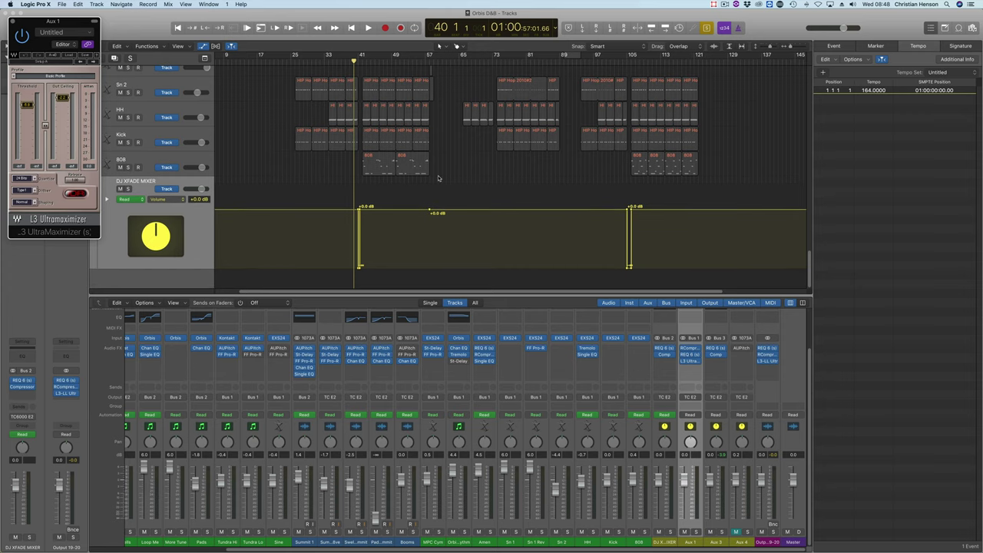
key(super+Right)
key(super+Right)
key(super+Right)
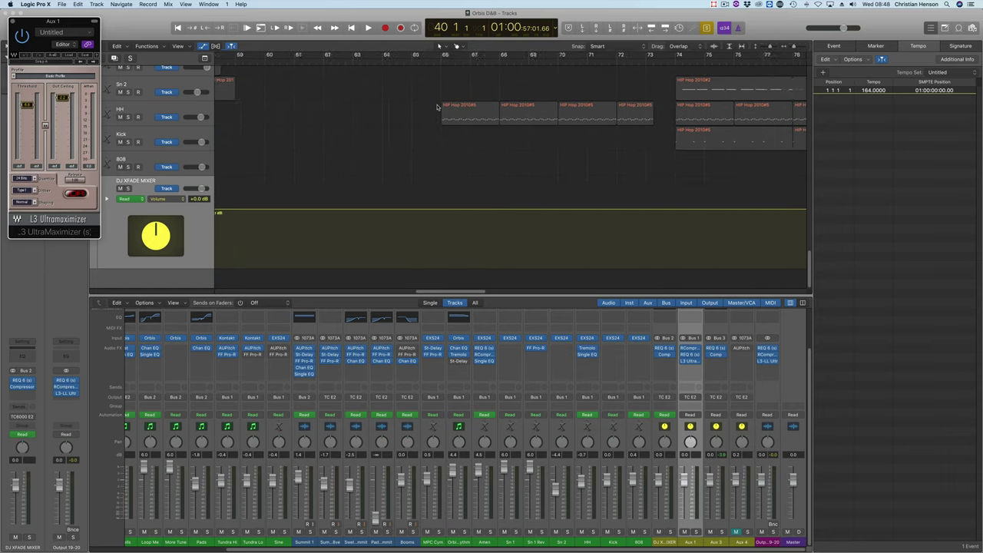
scroll(453, 107, right, 15)
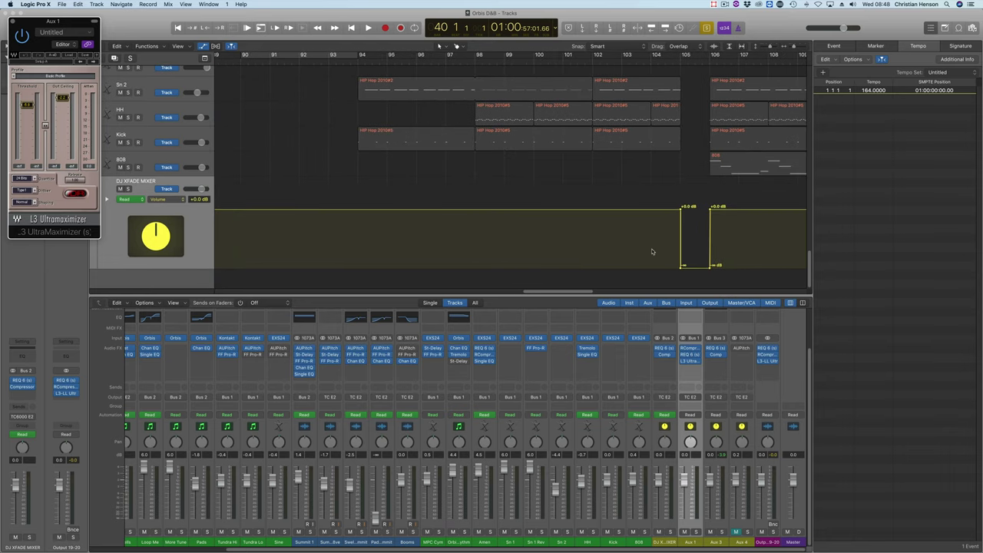
Select the Output 19-20 channel and inspect its REQ 6 equalizer and RCompressor settings.
click(767, 541)
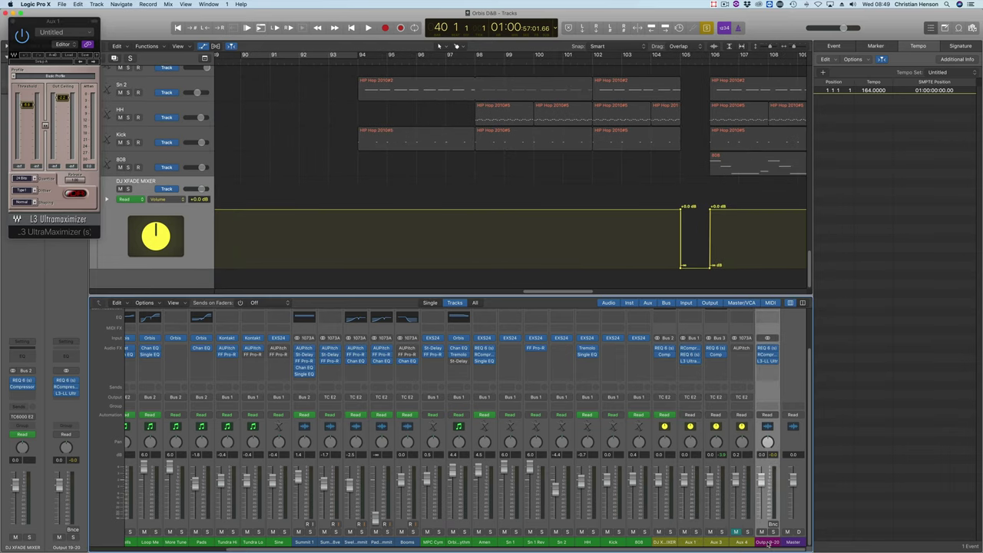
click(767, 349)
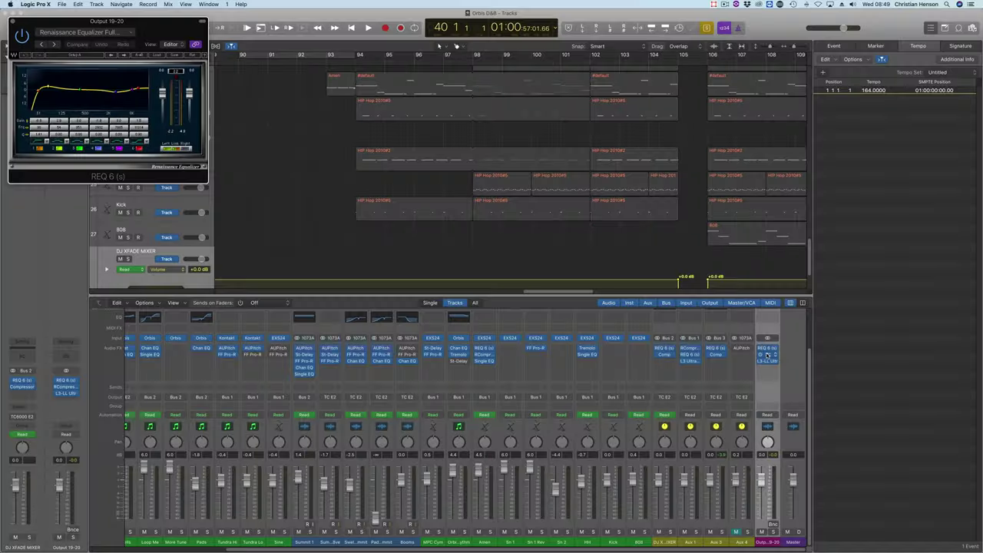
click(768, 354)
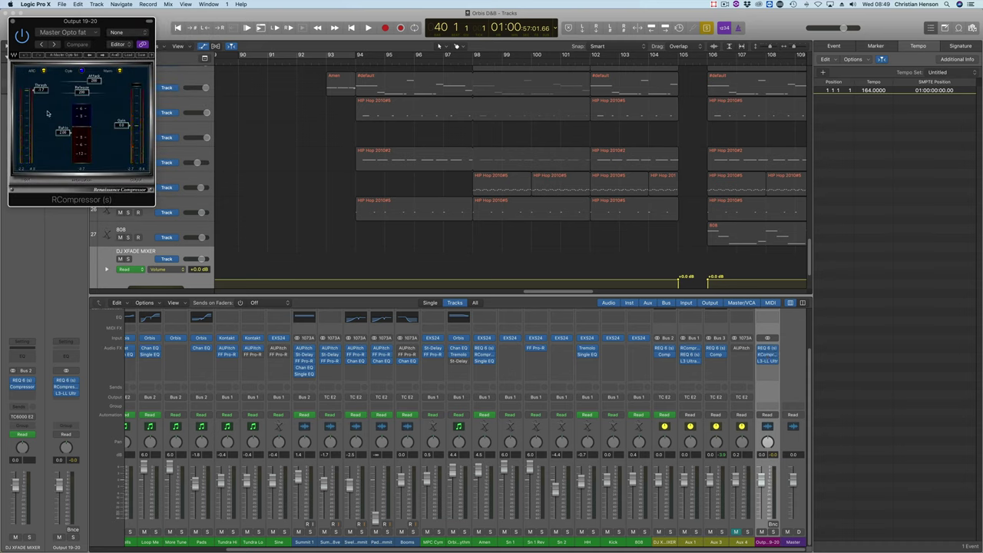
Inspect the L3-LL Ultra limiter on the Output 19-20 channel.
click(767, 361)
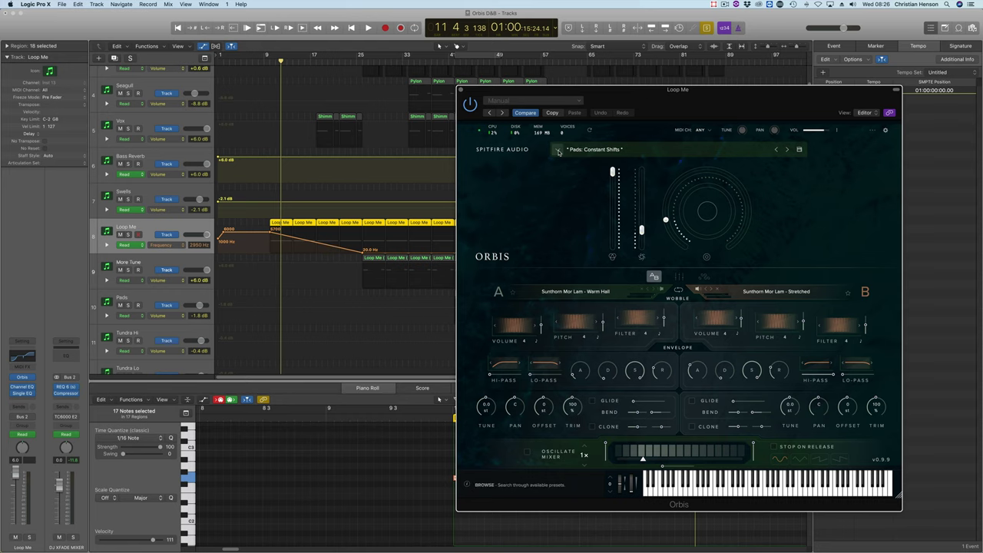
Browse the preset list of the Loop Me track's Orbis instrument.
click(557, 150)
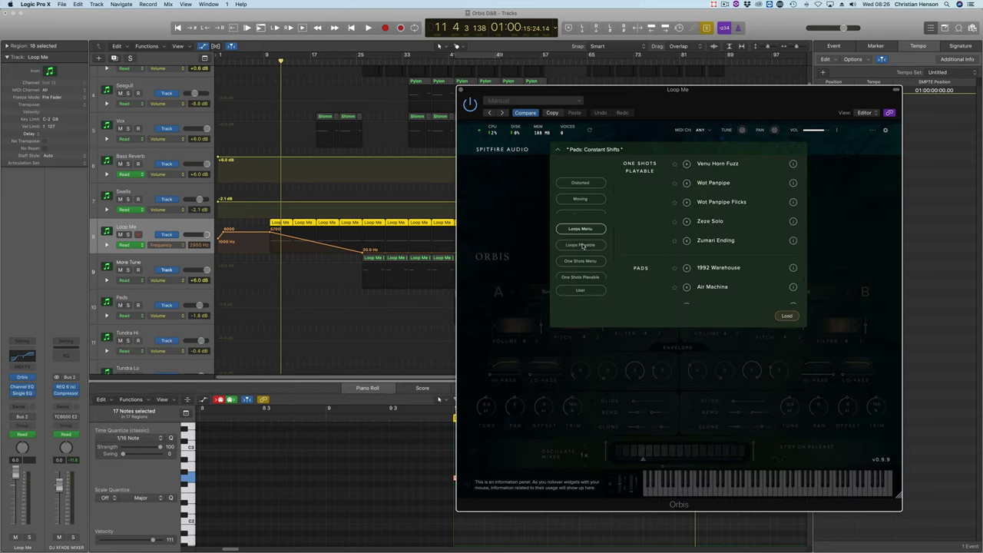
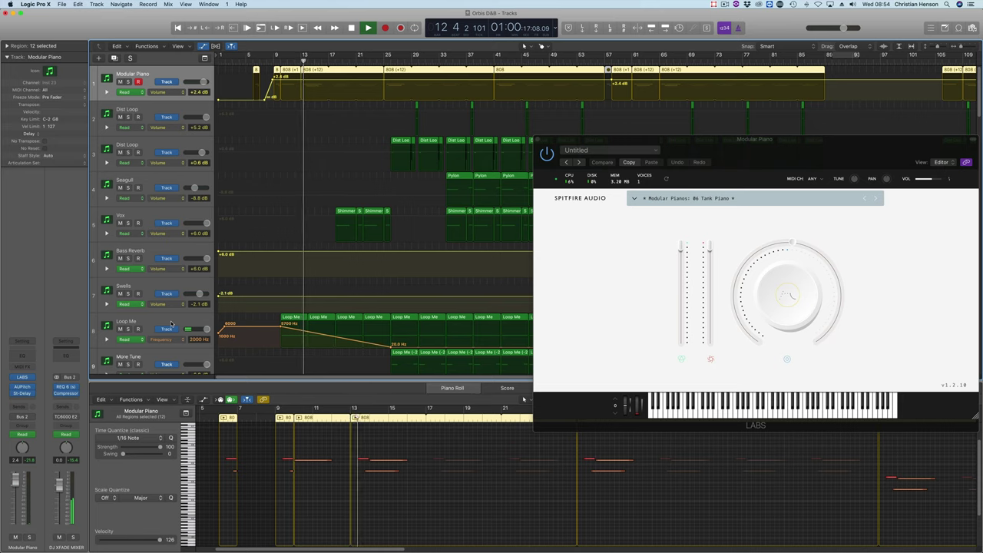
Audition the Loop Me and Vox tracks during playback and inspect their Orbis presets.
scroll(294, 257, down, 3)
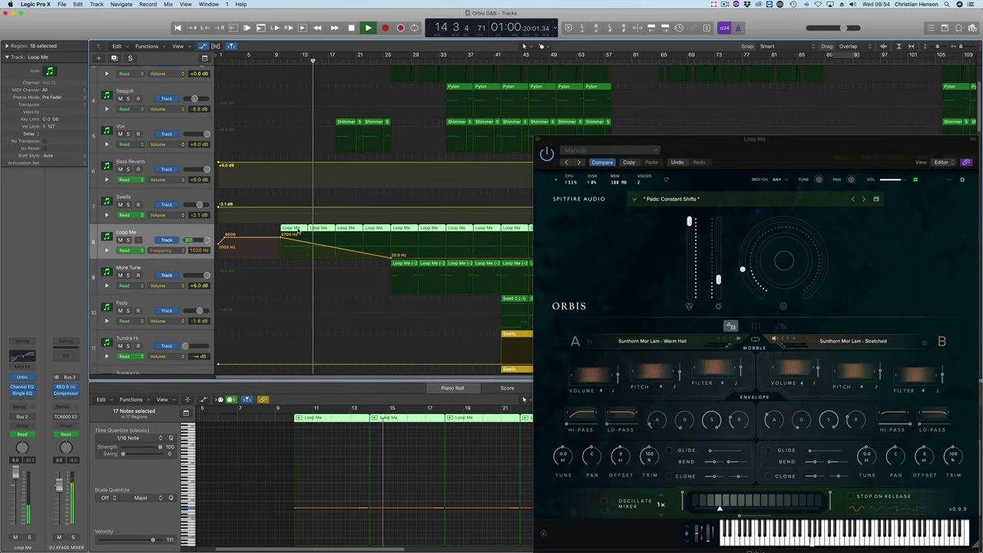
click(167, 126)
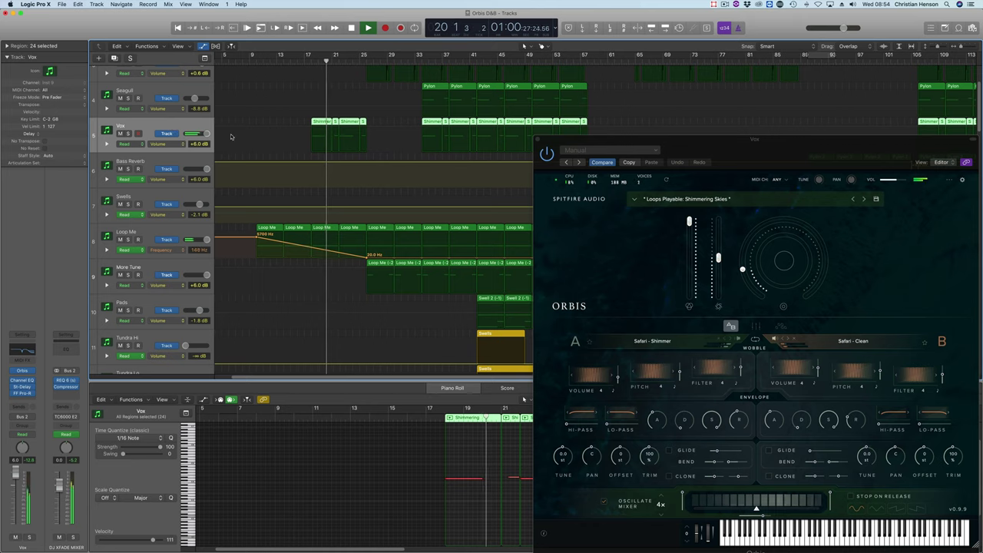
Select the More Tune track and inspect its Orbis Pads: Constant Shifts preset during playback.
scroll(231, 135, up, 3)
scroll(208, 158, down, 5)
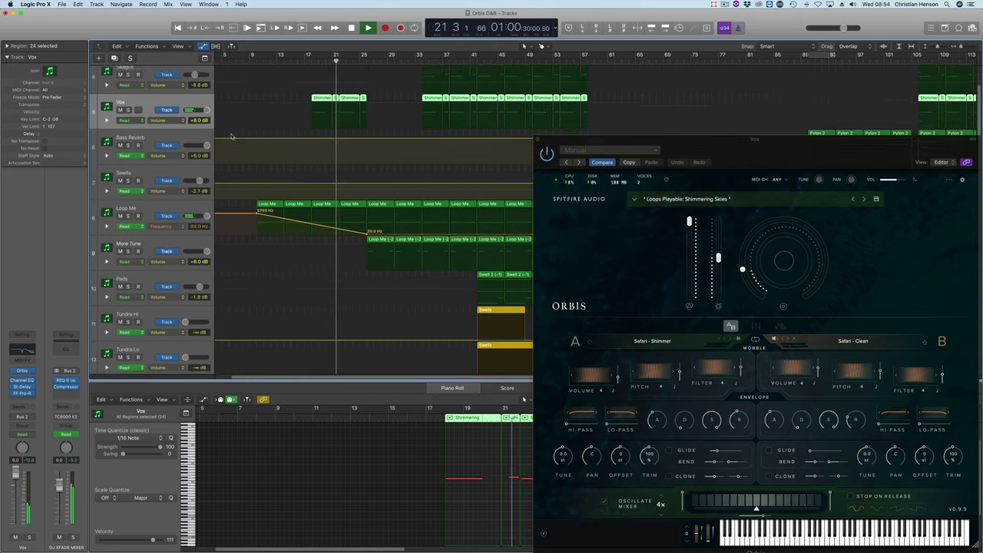
scroll(183, 177, up, 1)
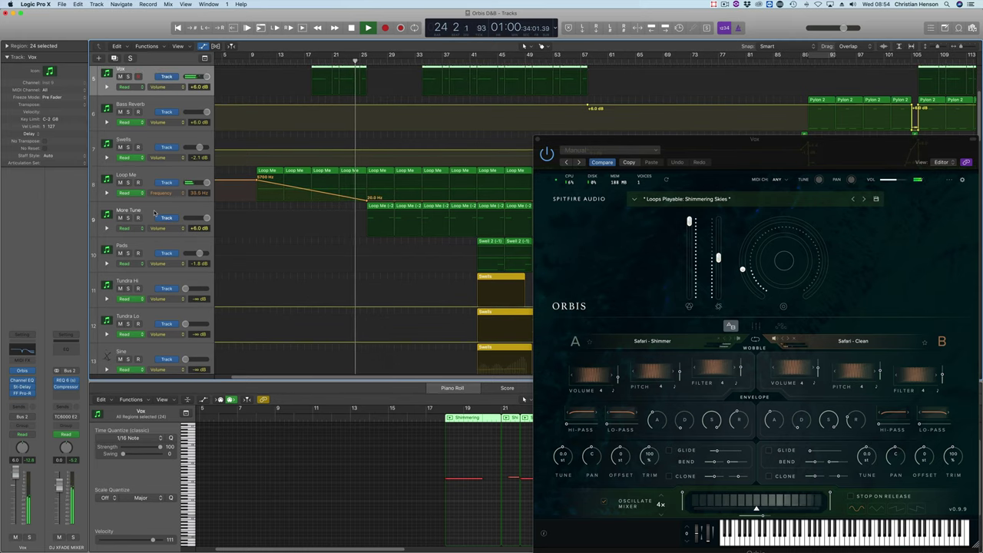
click(154, 212)
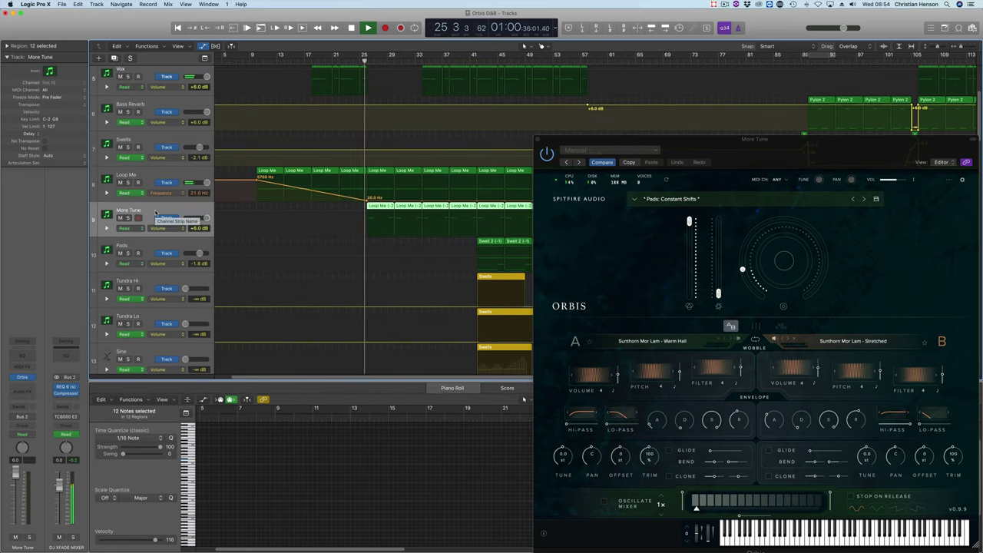
Select the Orbis Hi Rhythm track and inspect its Loops Menu: Kenya (Clean) preset while the song plays.
scroll(382, 192, down, 10)
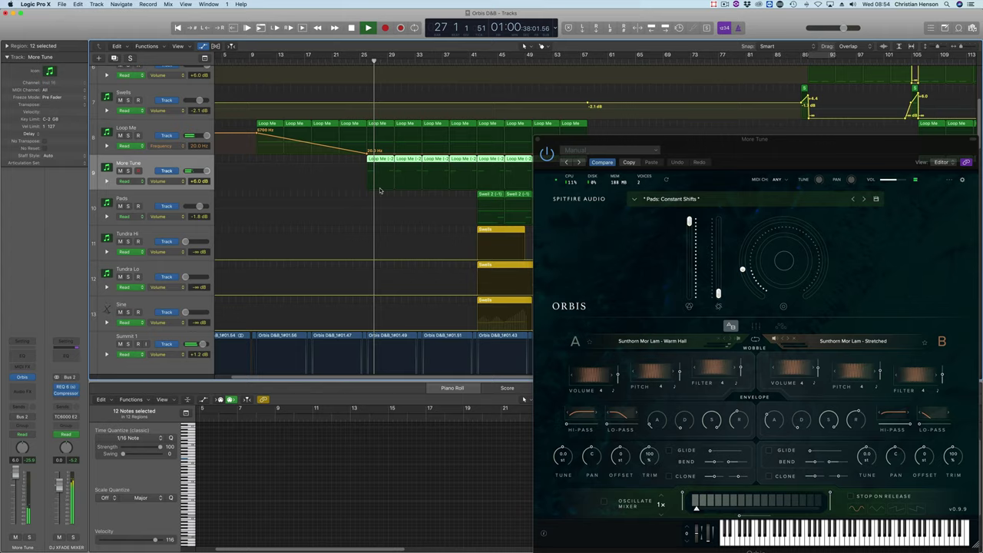
scroll(382, 194, down, 8)
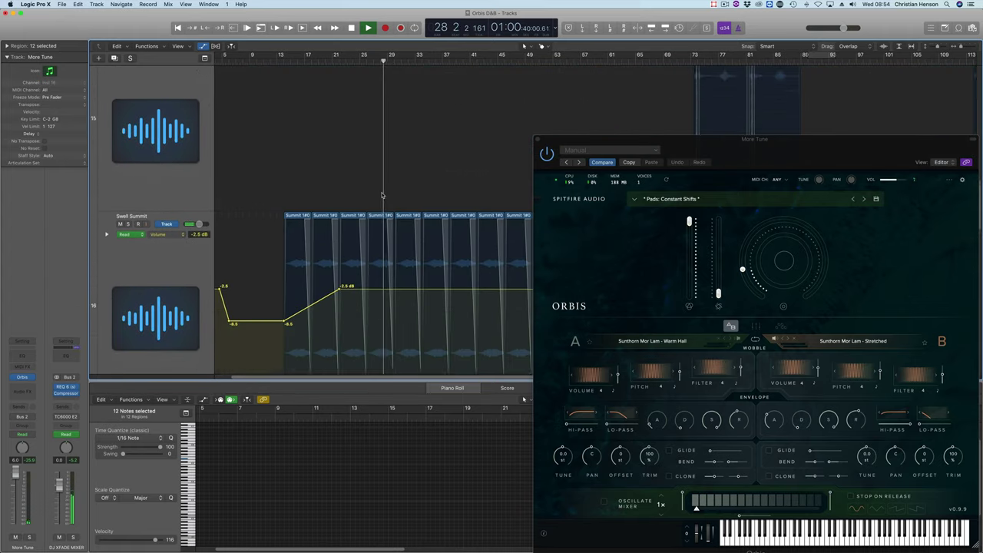
scroll(382, 194, down, 8)
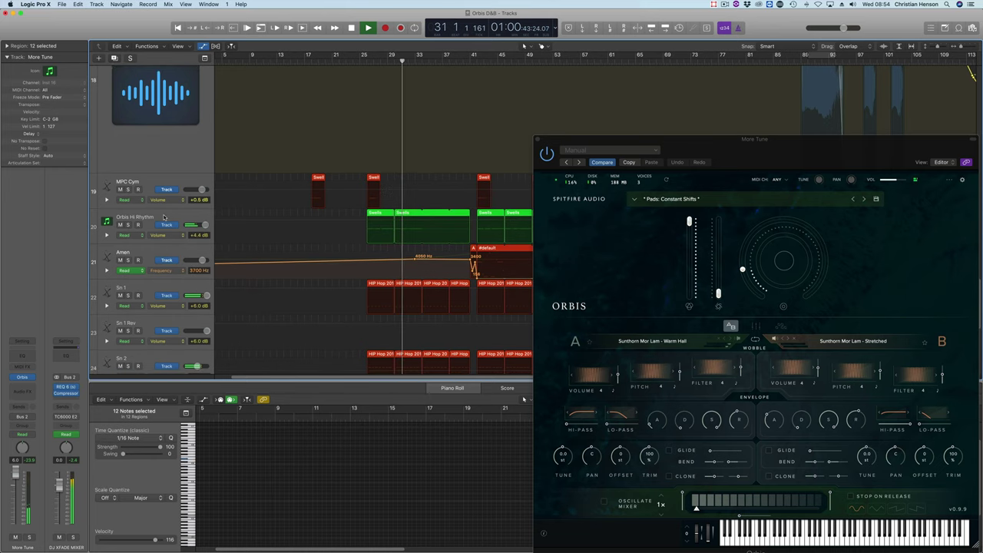
click(164, 218)
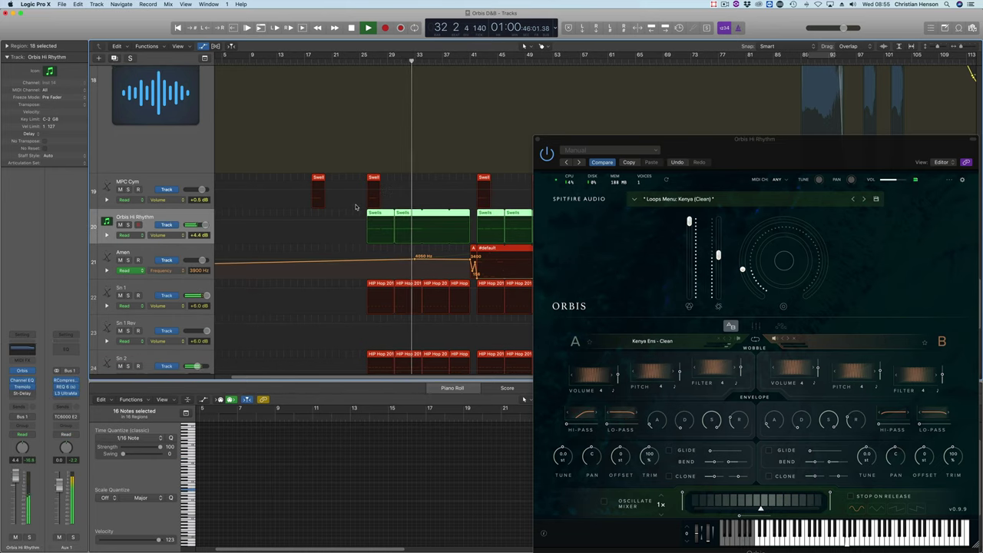
Select the Amen track and examine its EXS24 sampler and the breakbeat notes from bar 41 in the piano roll.
scroll(348, 204, down, 1)
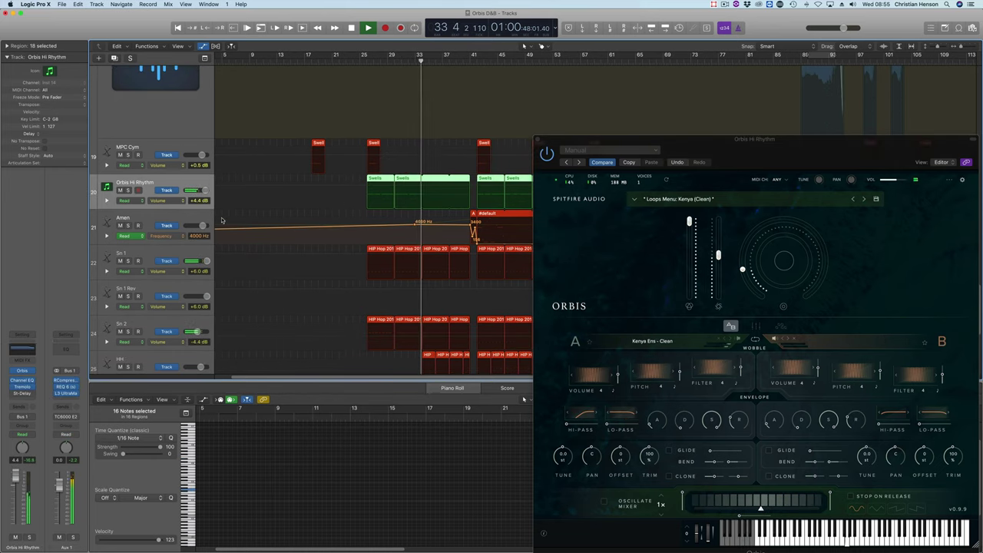
scroll(221, 221, down, 1)
scroll(225, 220, down, 1)
scroll(224, 221, down, 1)
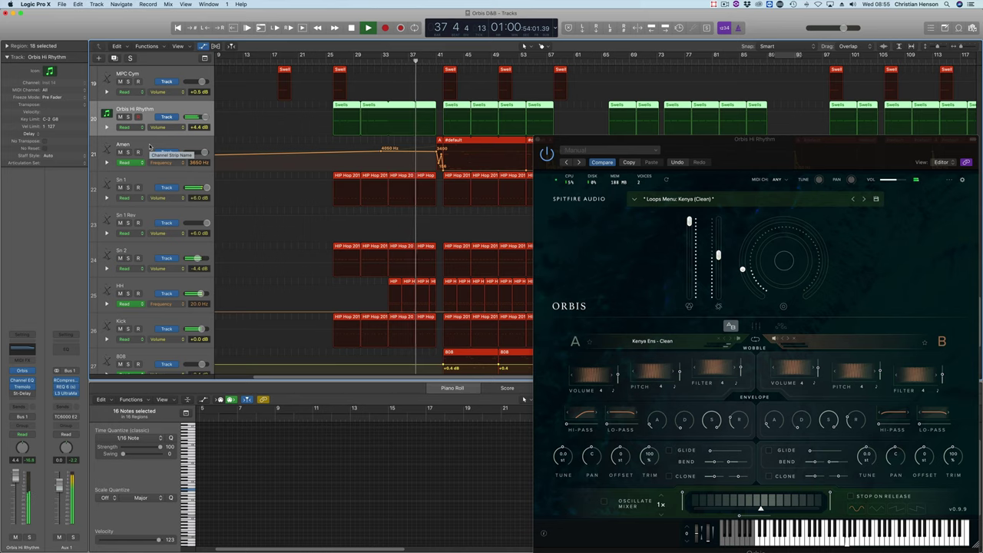
click(150, 146)
scroll(399, 476, down, 3)
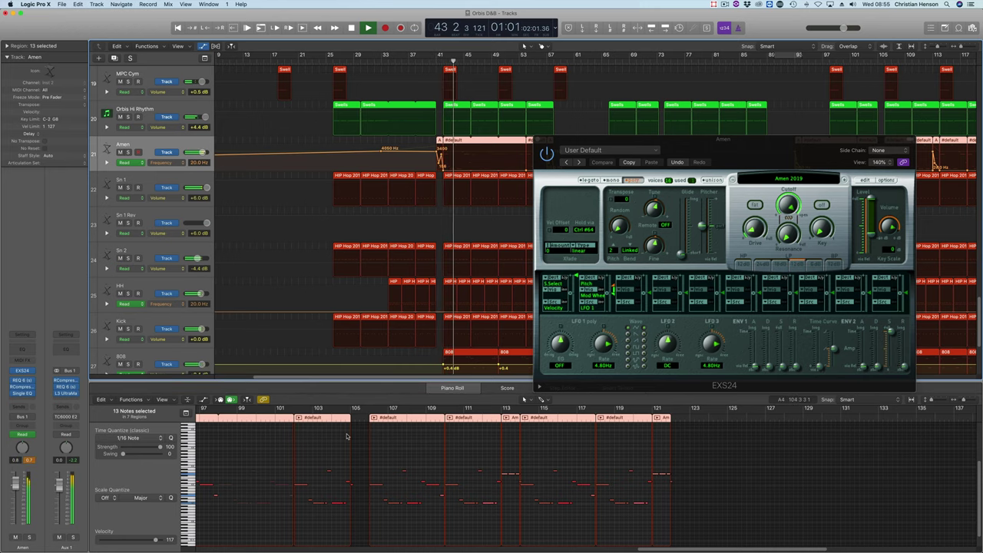
scroll(361, 437, left, 10)
scroll(368, 437, left, 10)
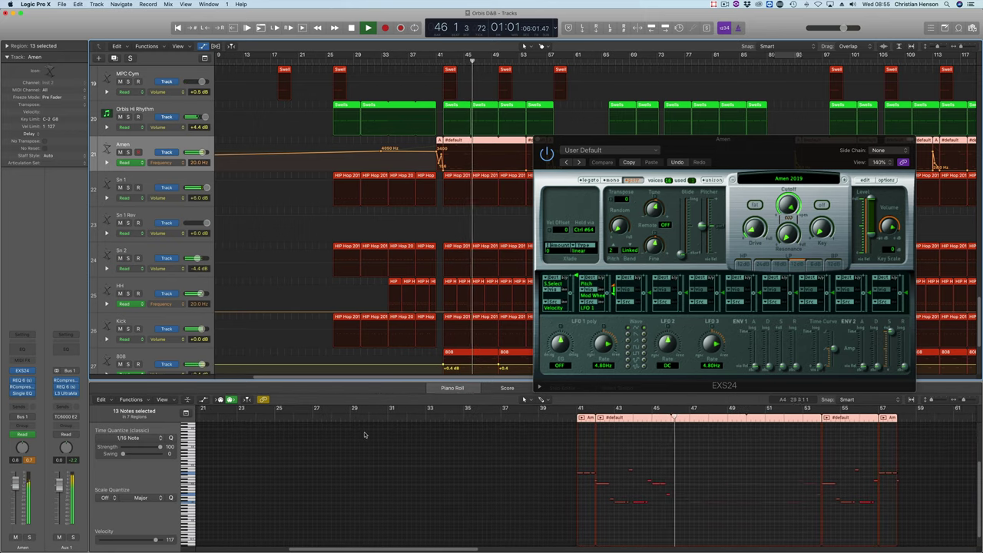
Select the 808 track and examine its EXS24 808 Kick instrument and the bass notes in its 808 regions.
scroll(400, 237, down, 3)
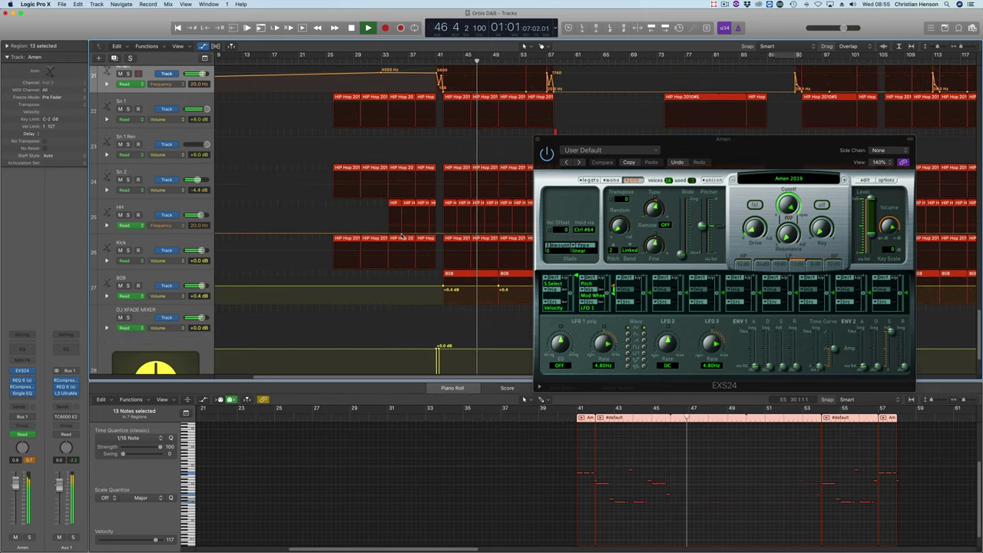
click(174, 280)
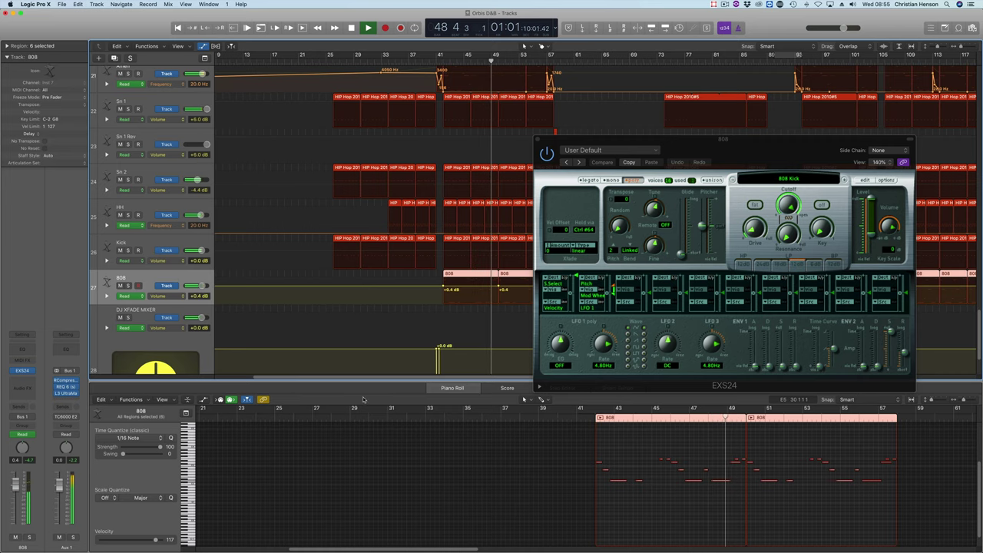
scroll(377, 439, right, 5)
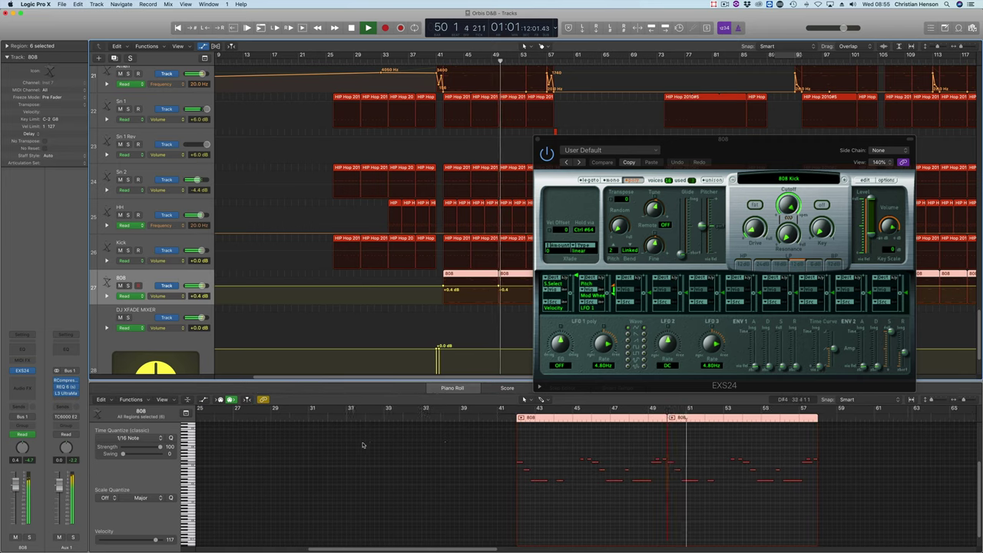
scroll(364, 445, right, 2)
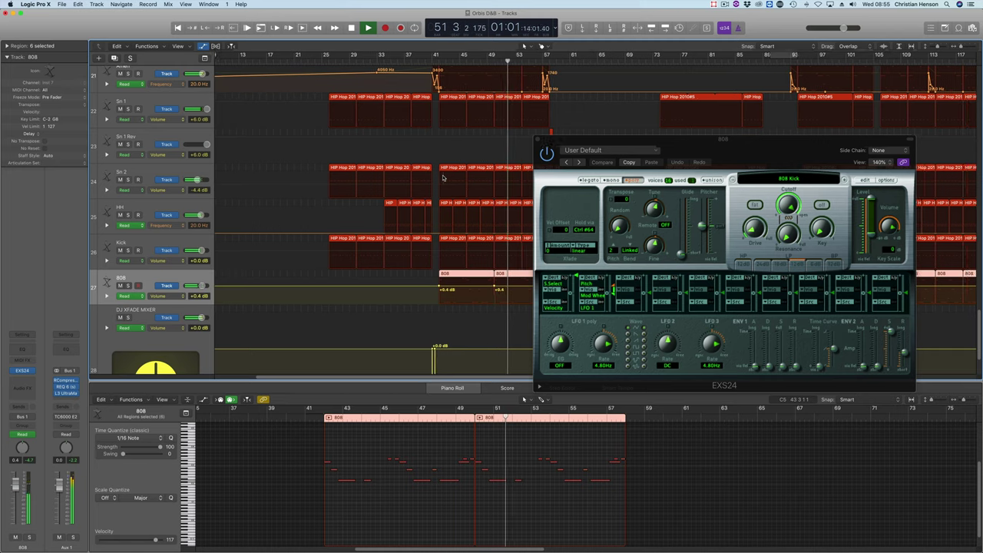
Select the Tundra Hi track and inspect its Kontakt Albion Tundra high and low string patches during playback.
scroll(441, 178, right, 5)
scroll(445, 179, up, 10)
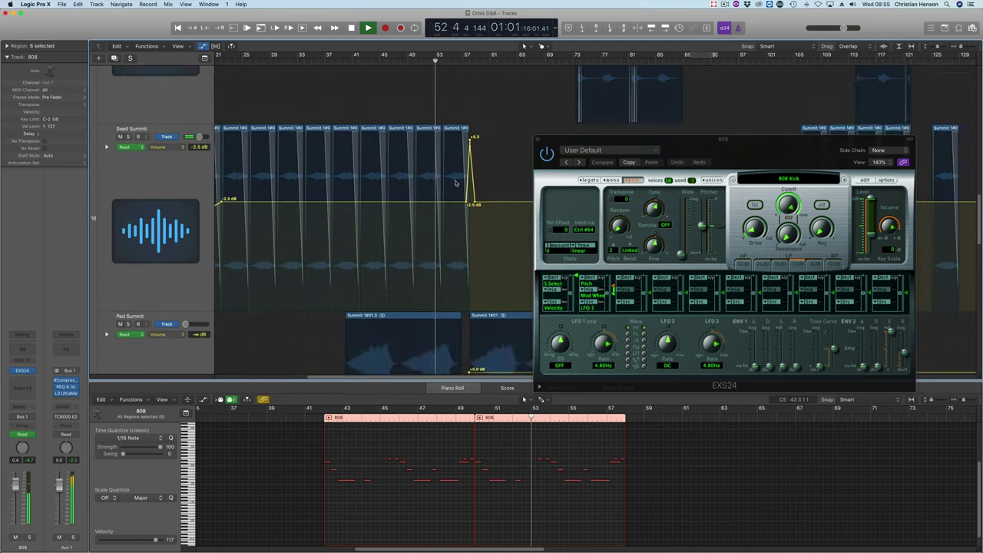
scroll(455, 183, up, 8)
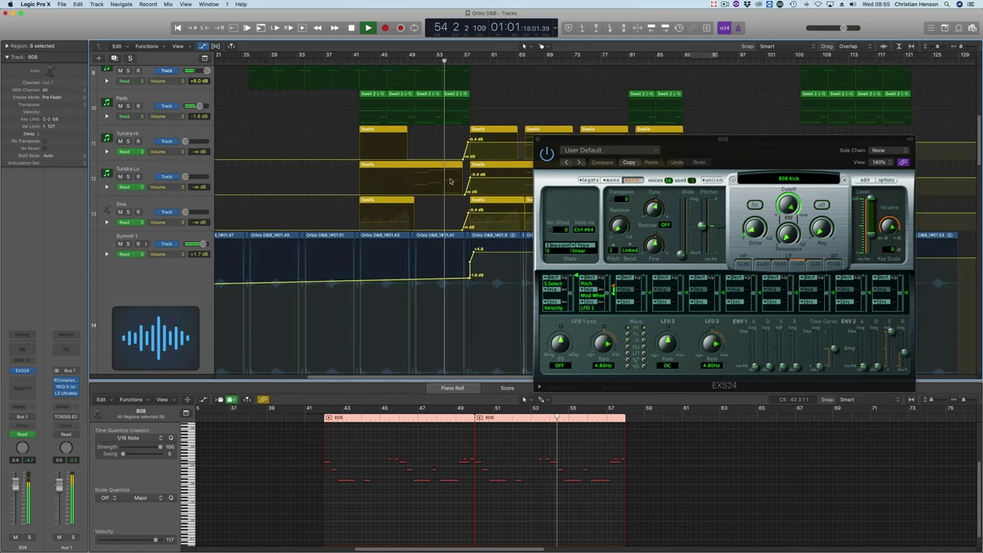
click(153, 135)
scroll(689, 257, down, 3)
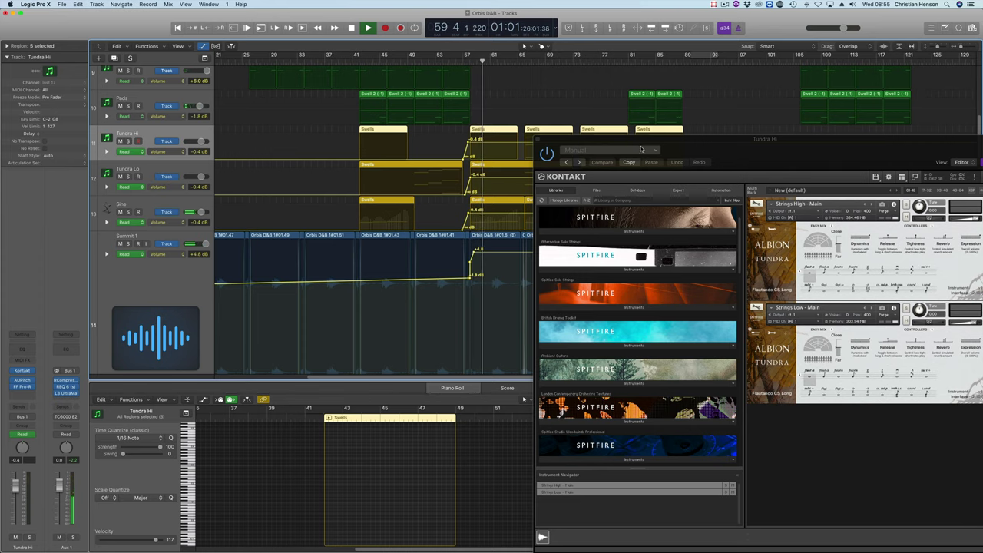
Examine the Pad Summit audio track's regions and volume automation around bar 57.
scroll(358, 196, down, 5)
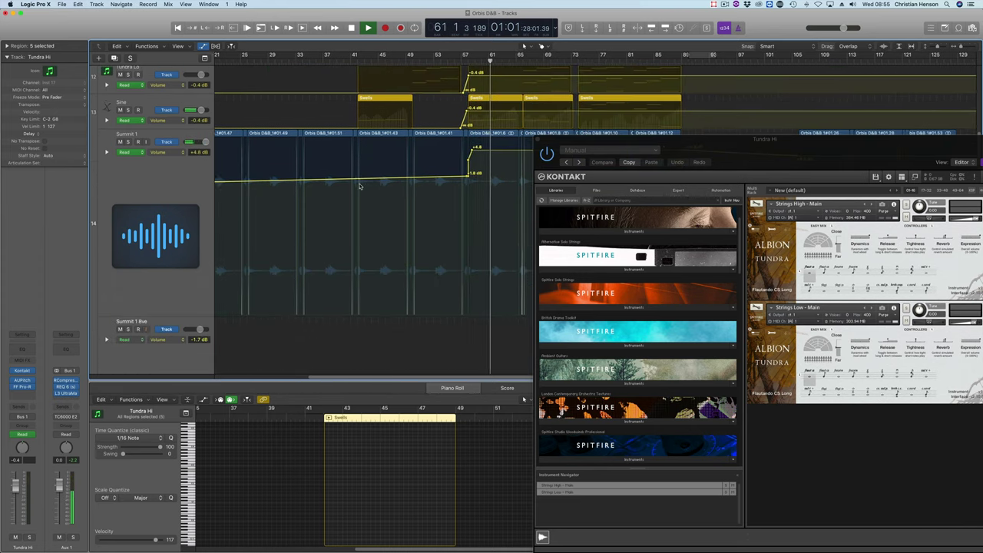
scroll(359, 186, down, 8)
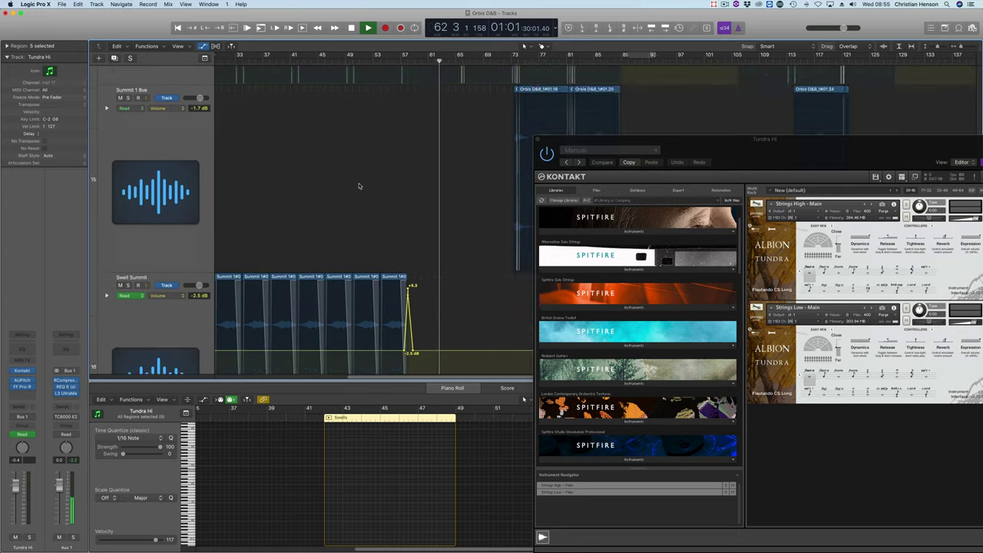
scroll(359, 186, down, 3)
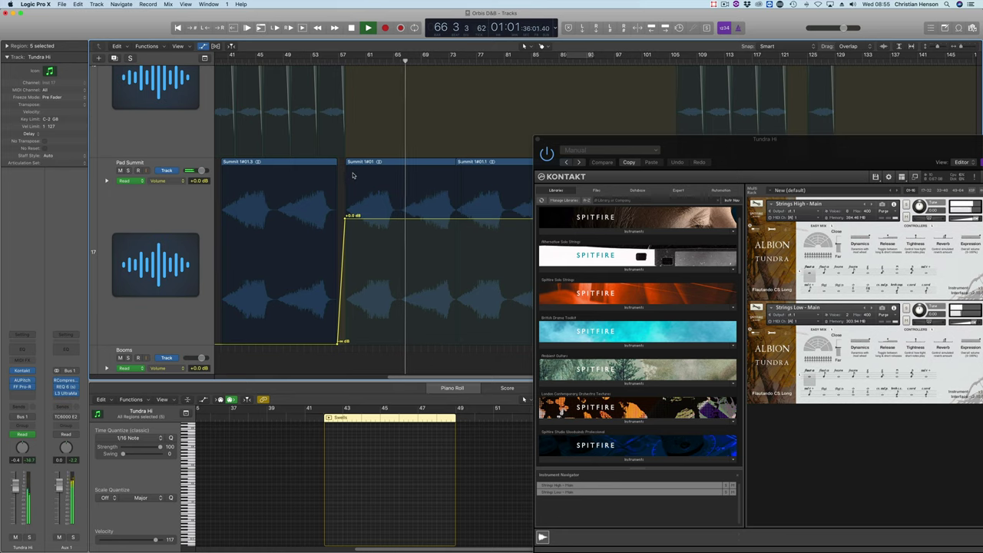
Select the Dist Loop regions from about bar 65 and inspect the lower Dist Loop track's Orbis Gong Rhythm preset.
scroll(355, 177, up, 15)
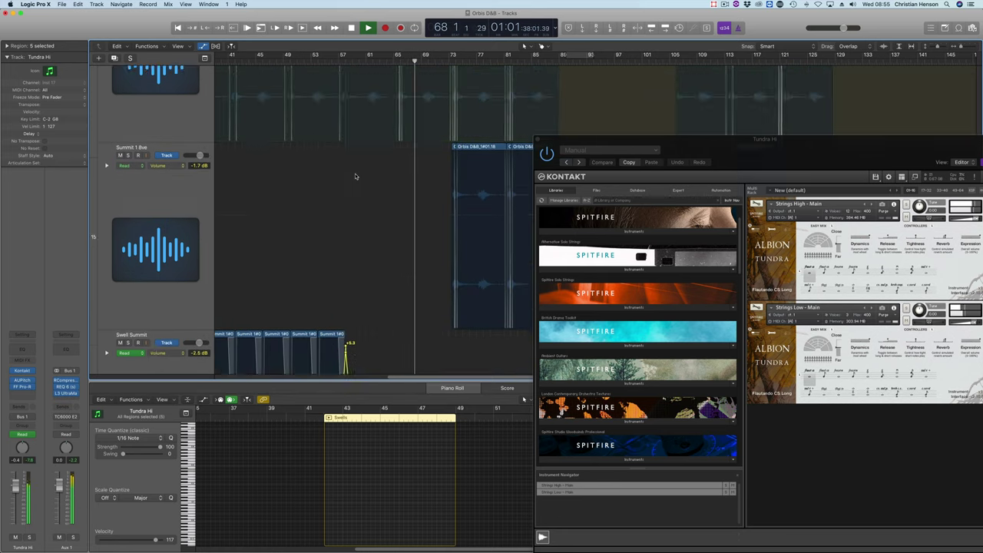
scroll(355, 176, up, 4)
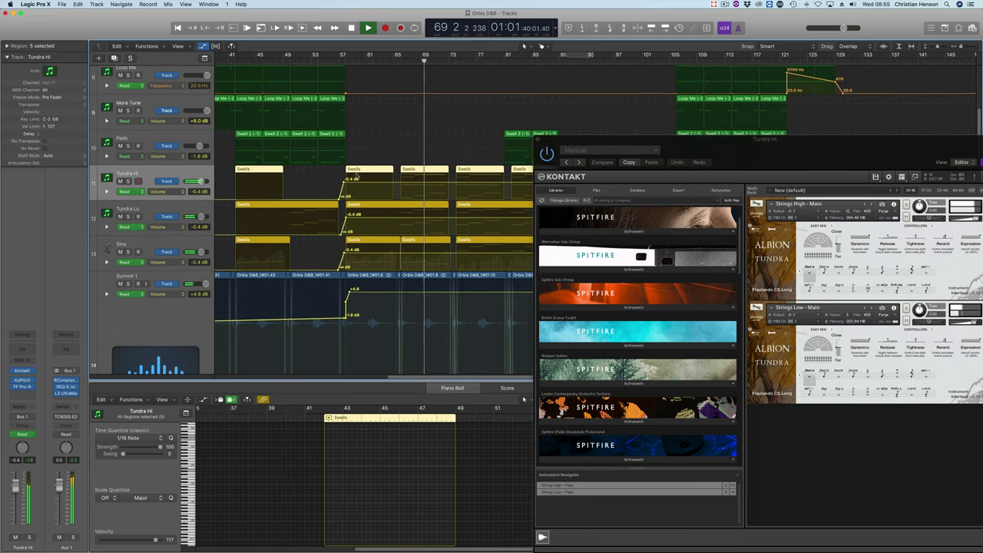
scroll(357, 178, up, 12)
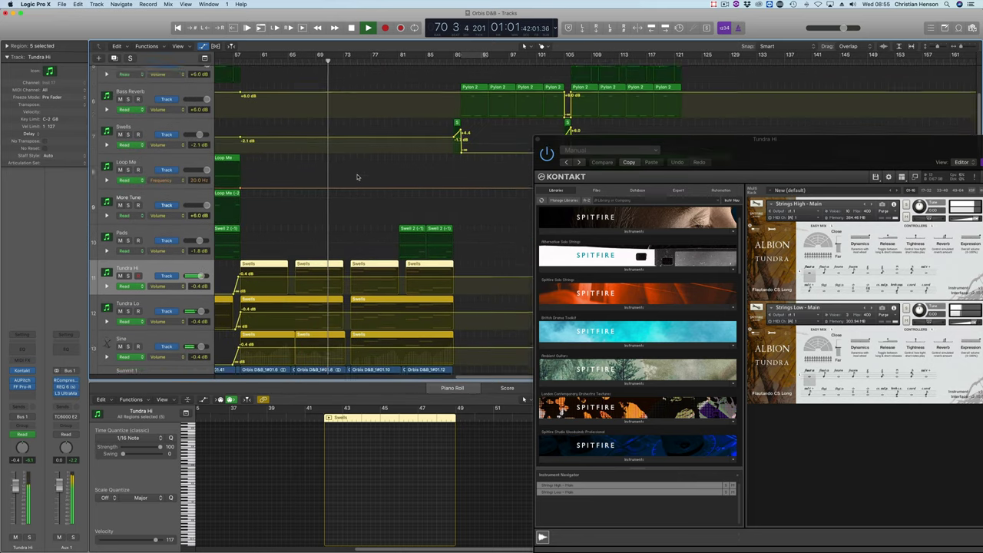
drag(467, 141, 315, 106)
scroll(314, 437, up, 3)
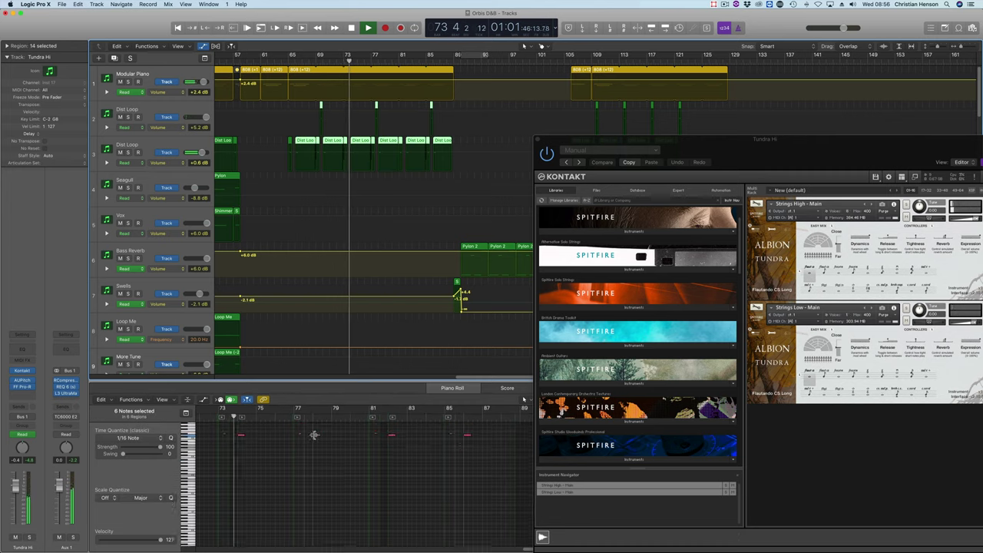
click(158, 145)
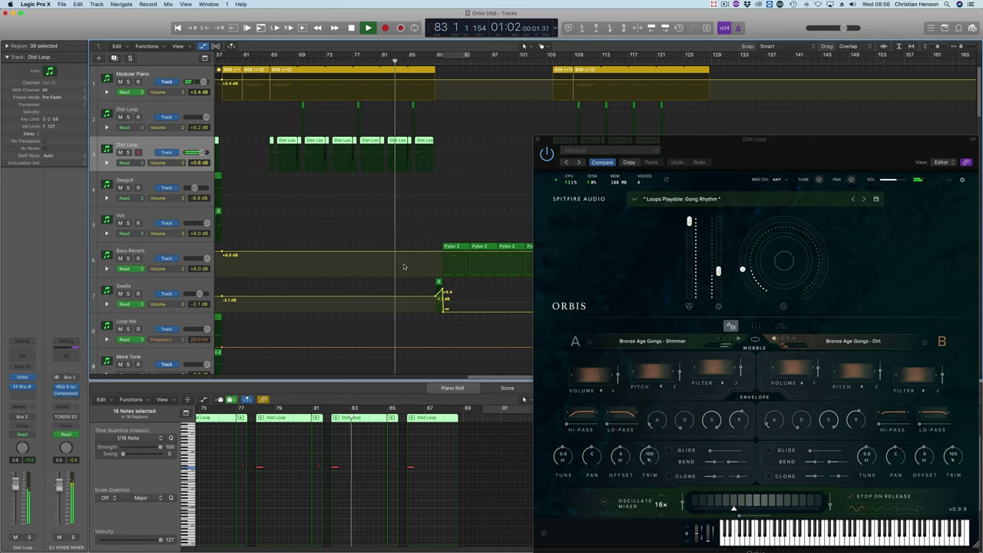
Select the Swells track and inspect its Orbis One Shots Playable: Uncontrollable Swells preset during playback.
scroll(400, 266, down, 4)
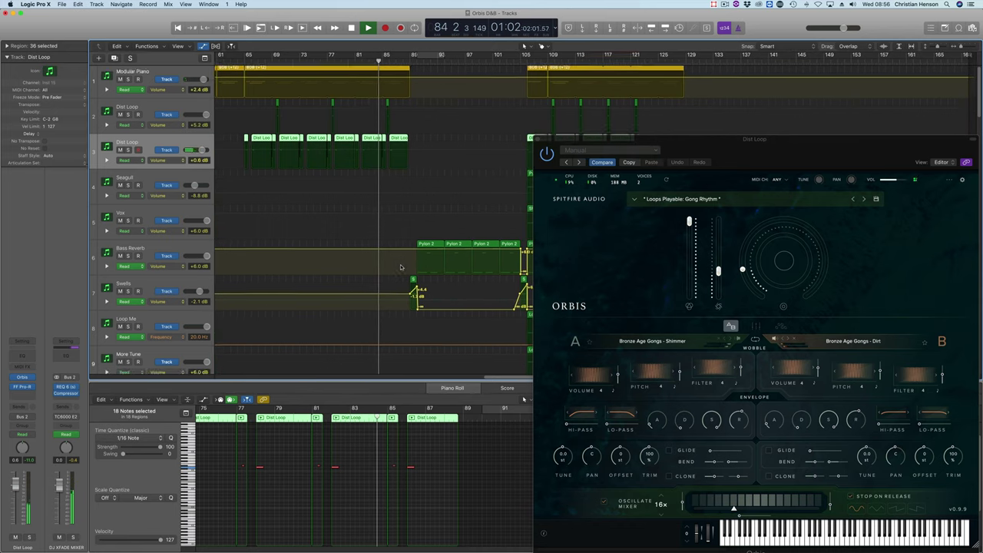
scroll(403, 267, down, 2)
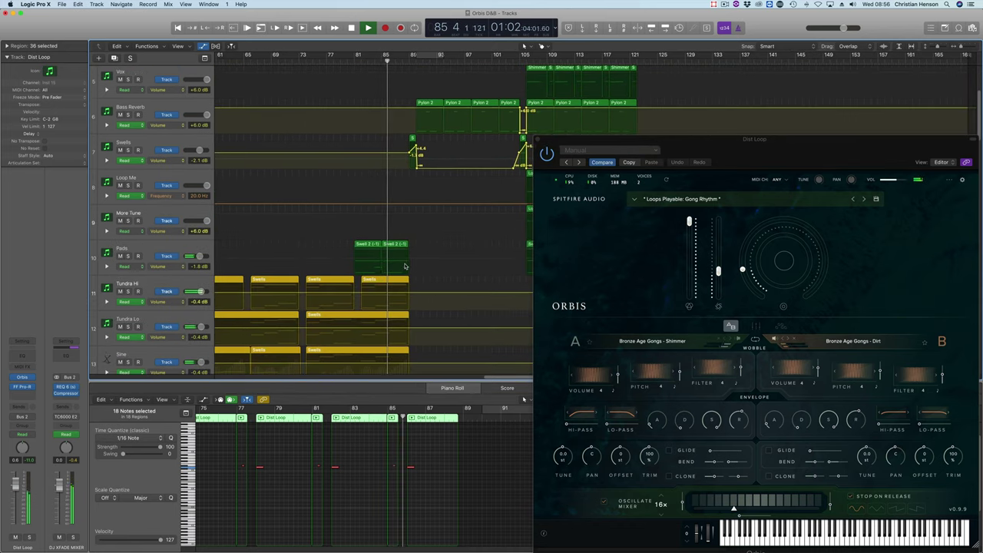
scroll(399, 253, left, 1)
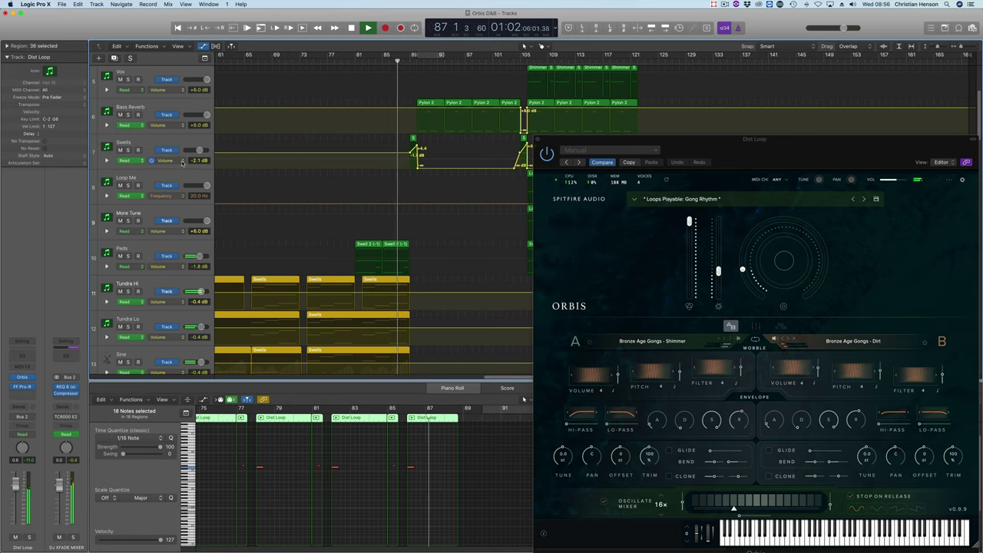
click(159, 141)
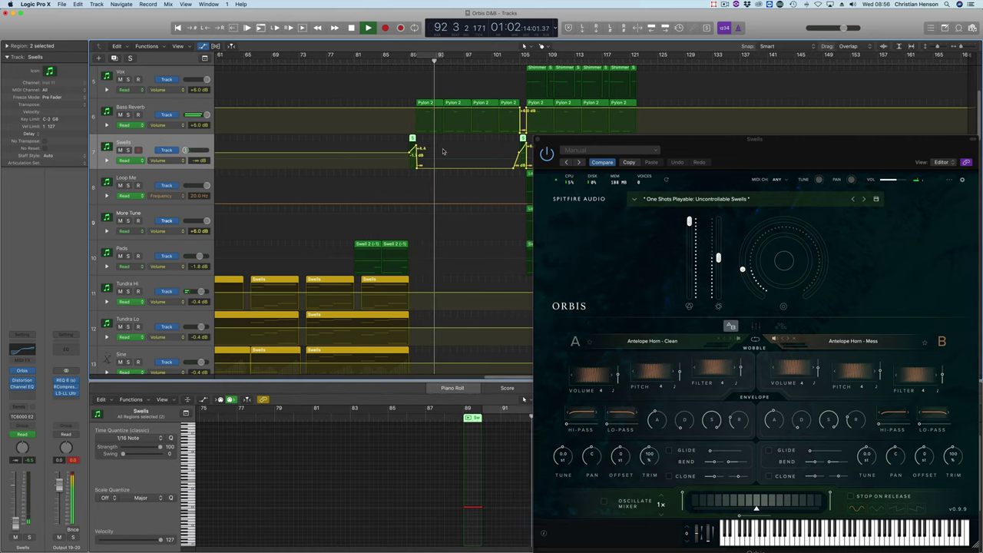
Close the Swells instrument window and examine the drum regions and the DJ XFADE MIXER volume automation around bar 105.
click(539, 140)
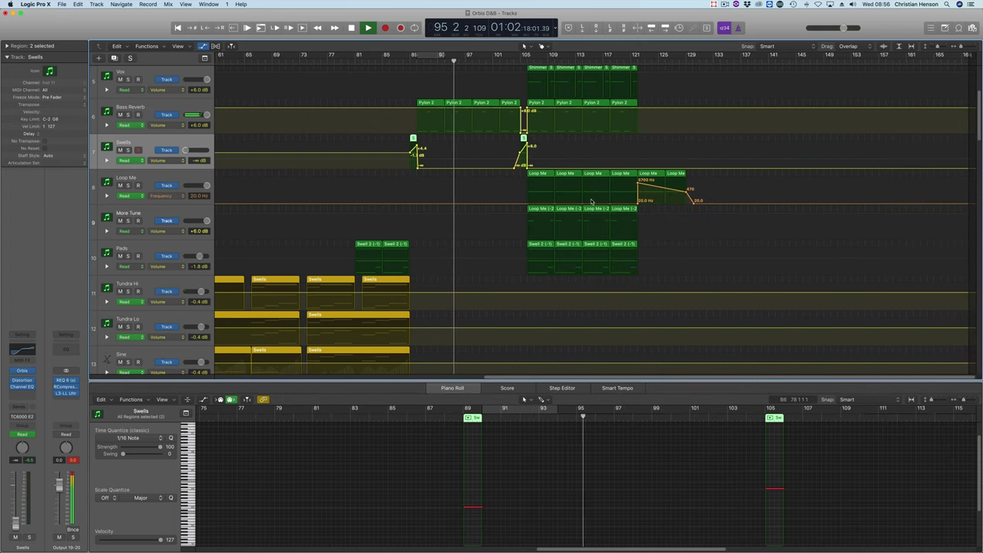
key(super+Right)
scroll(591, 203, down, 3)
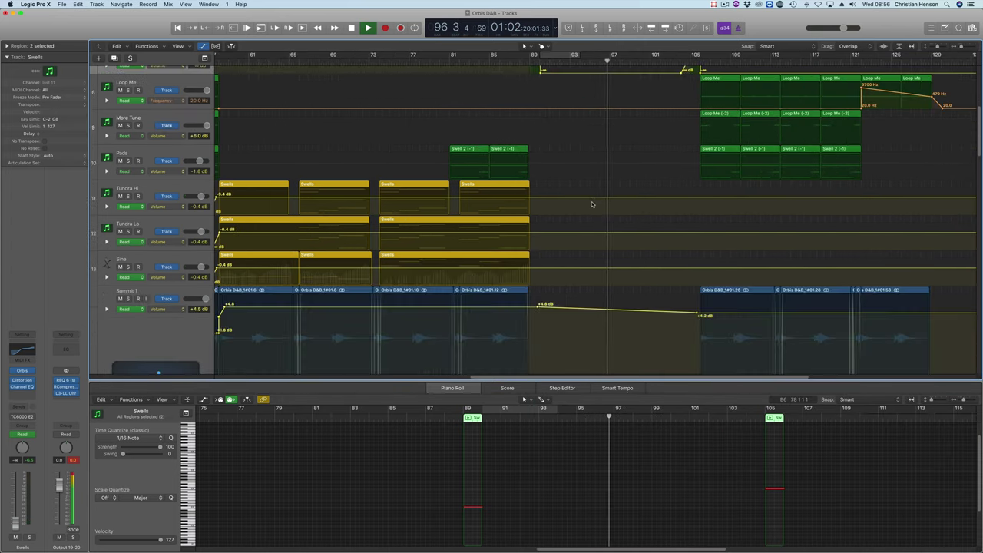
scroll(591, 203, down, 10)
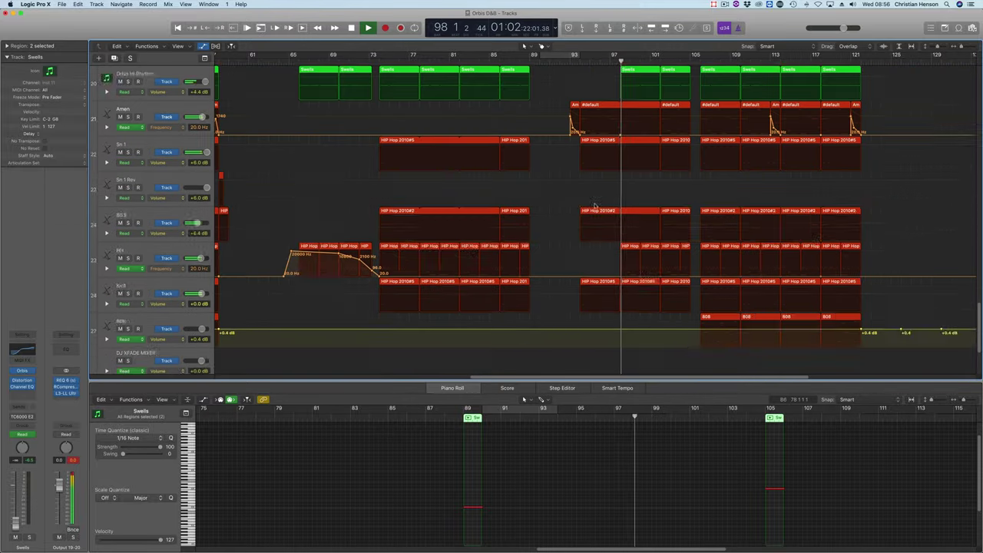
scroll(593, 206, down, 3)
scroll(595, 207, right, 5)
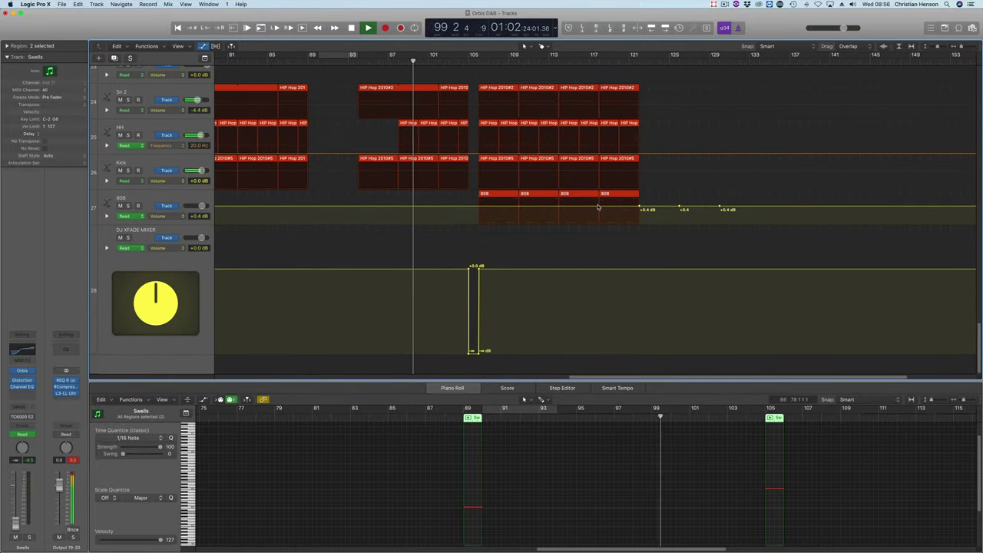
key(super+Right)
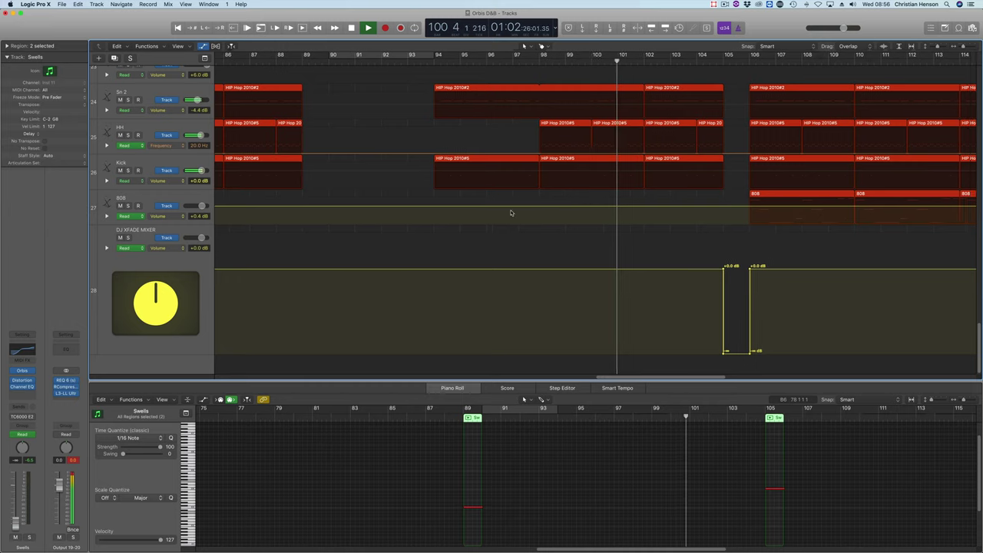
scroll(578, 202, right, 3)
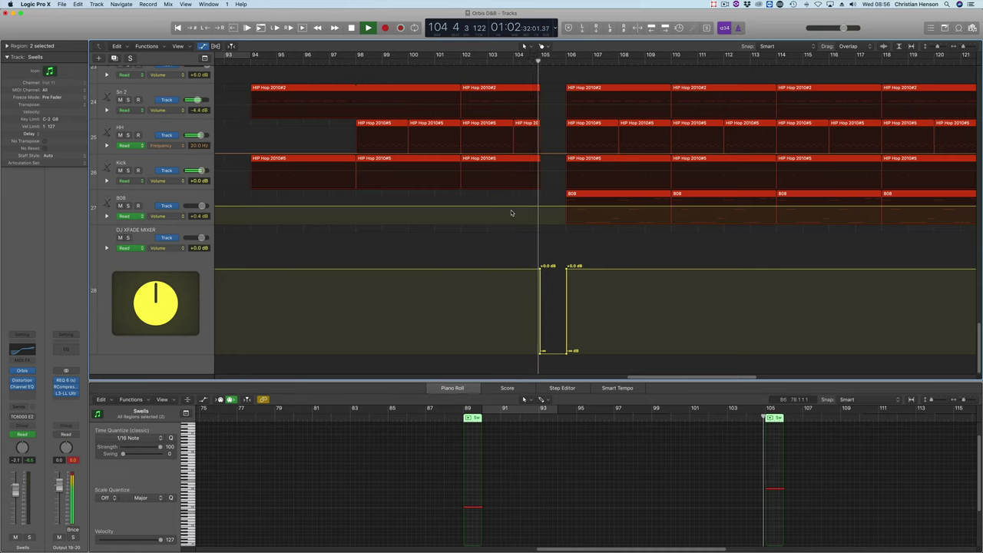
Select every region in the project and look over the audio and drum tracks from bar 106 during playback.
key(super+a)
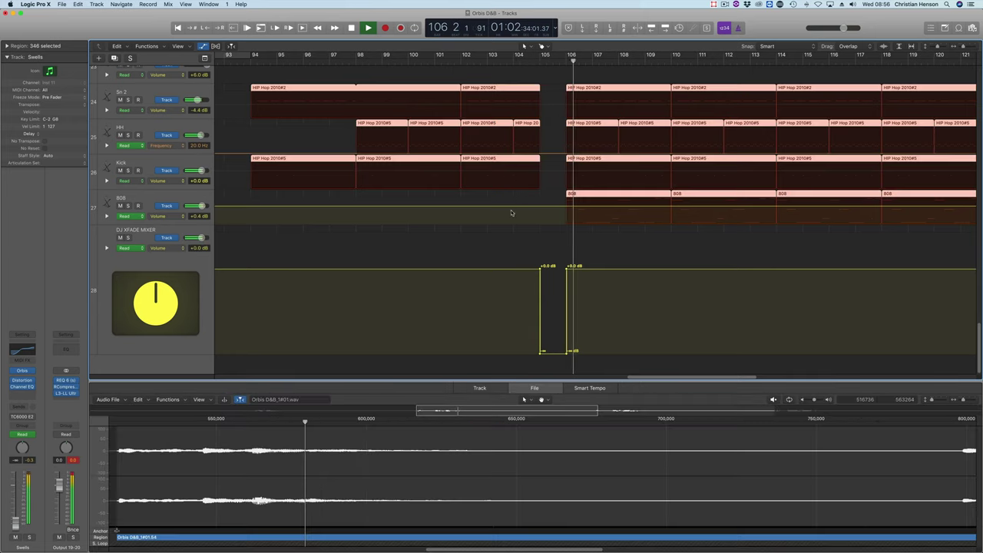
scroll(583, 231, up, 15)
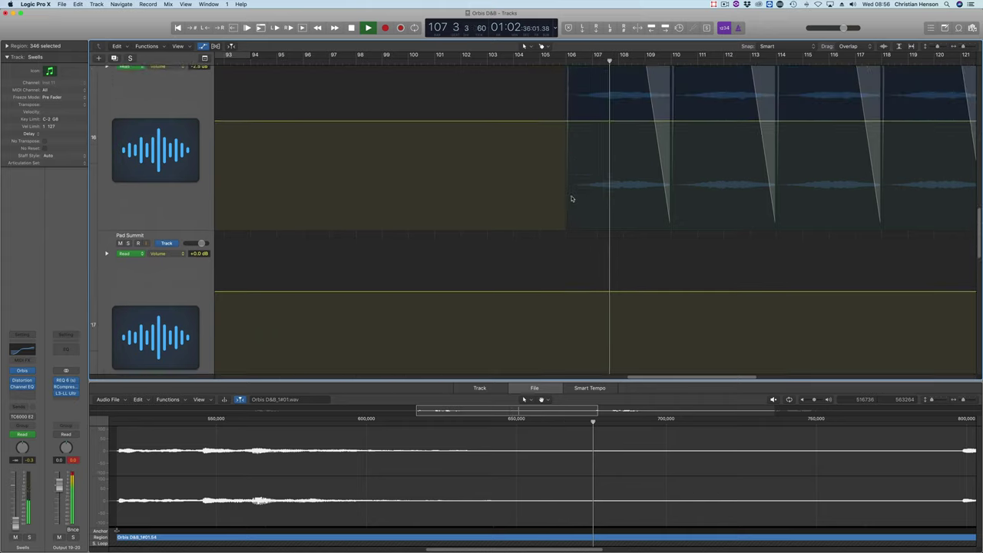
scroll(611, 262, down, 15)
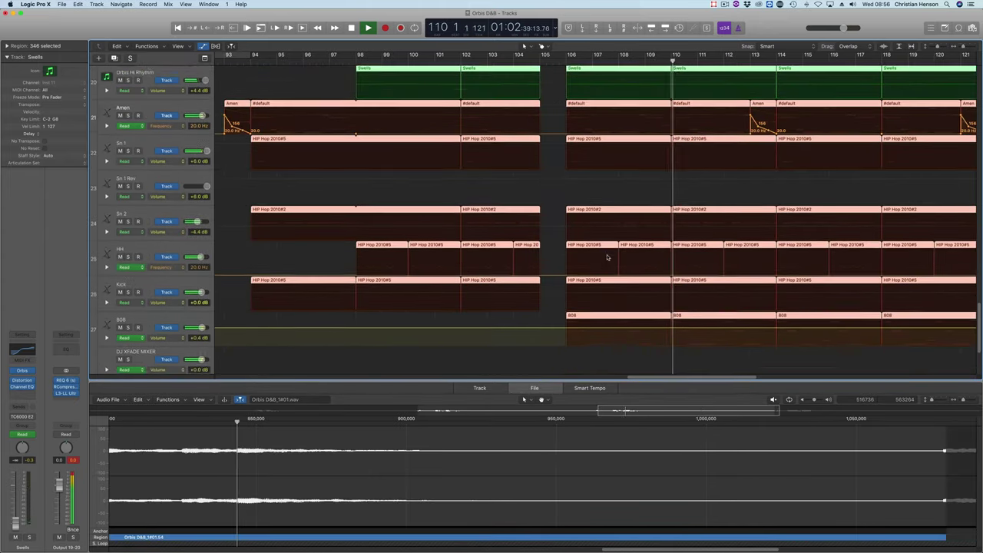
Select the drum regions from bar 106 on the Amen through 808 tracks and inspect their notes and automation.
scroll(607, 257, up, 1)
drag(553, 108, 933, 353)
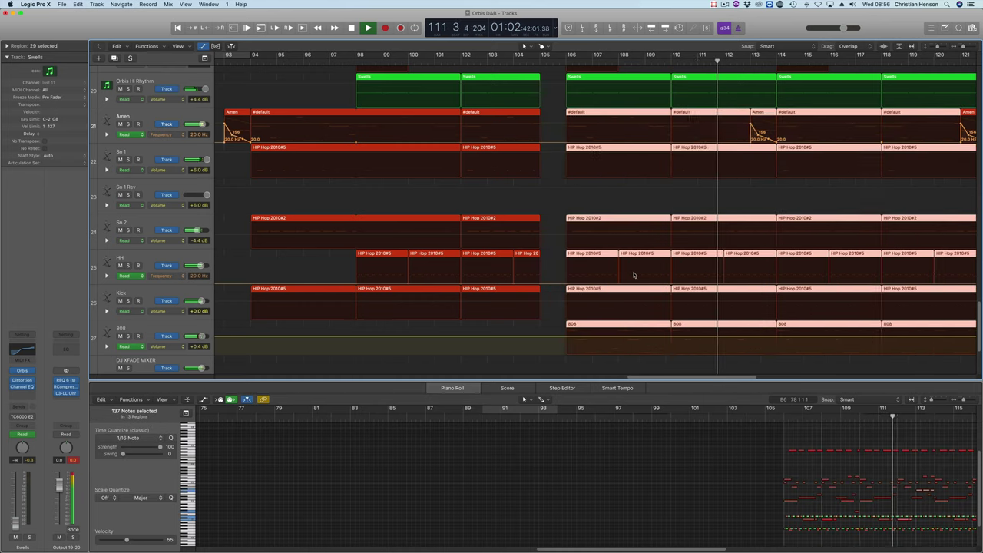
scroll(620, 270, right, 10)
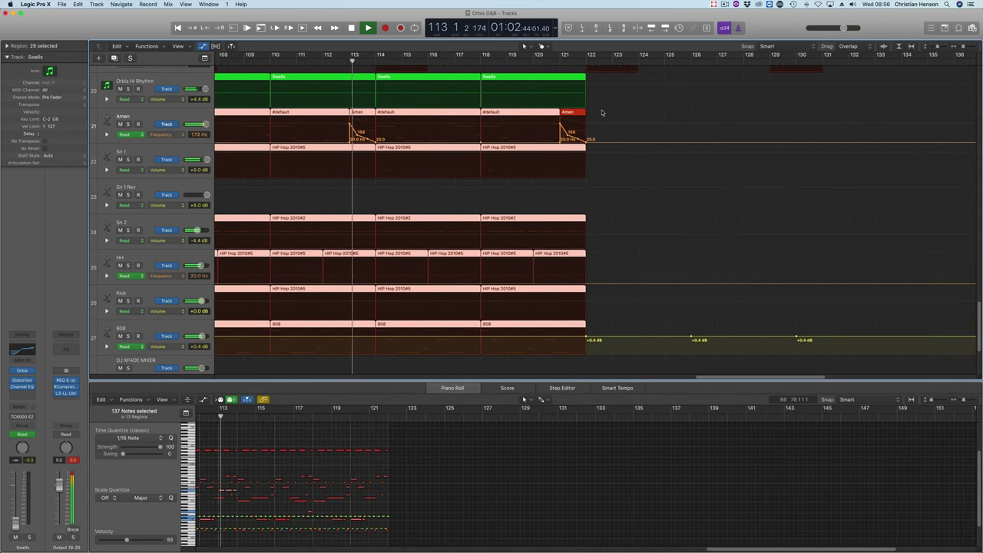
Collapse the MIDI and drum tracks to a compact overview and examine the closing section's regions from bar 106 to about bar 129.
key(a)
key(a)
scroll(603, 113, up, 5)
key(super+Left)
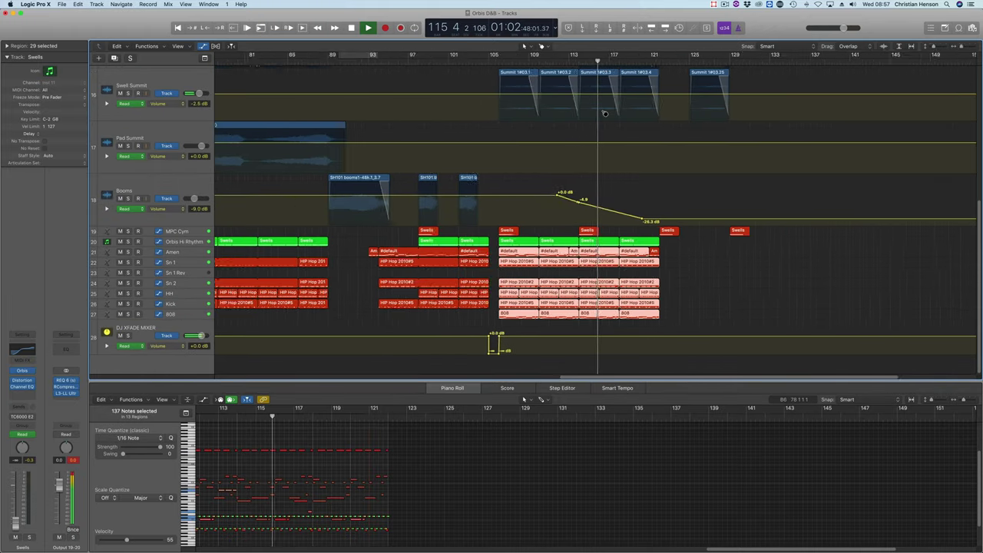
scroll(604, 113, up, 10)
key(super+Left)
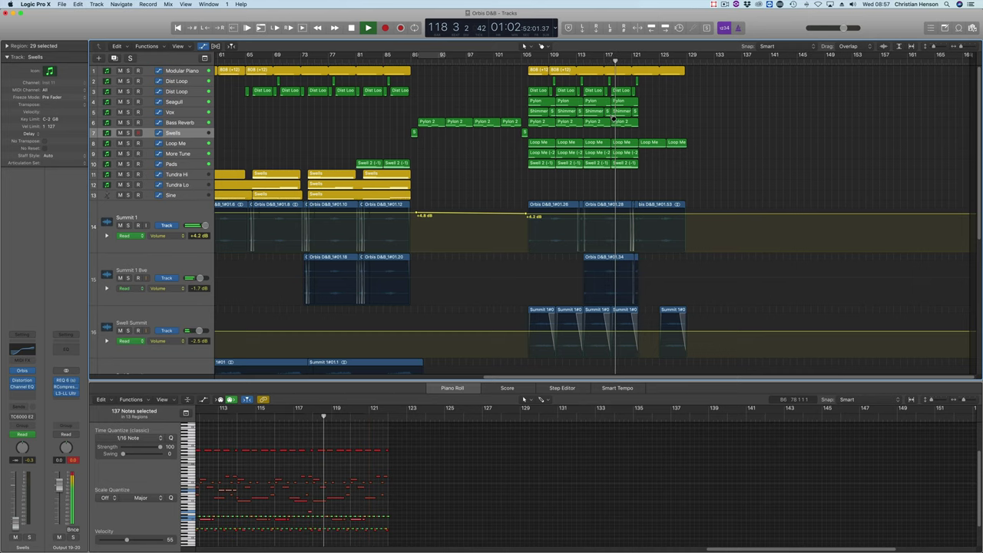
key(super+Right)
key(super+Right)
scroll(637, 129, down, 2)
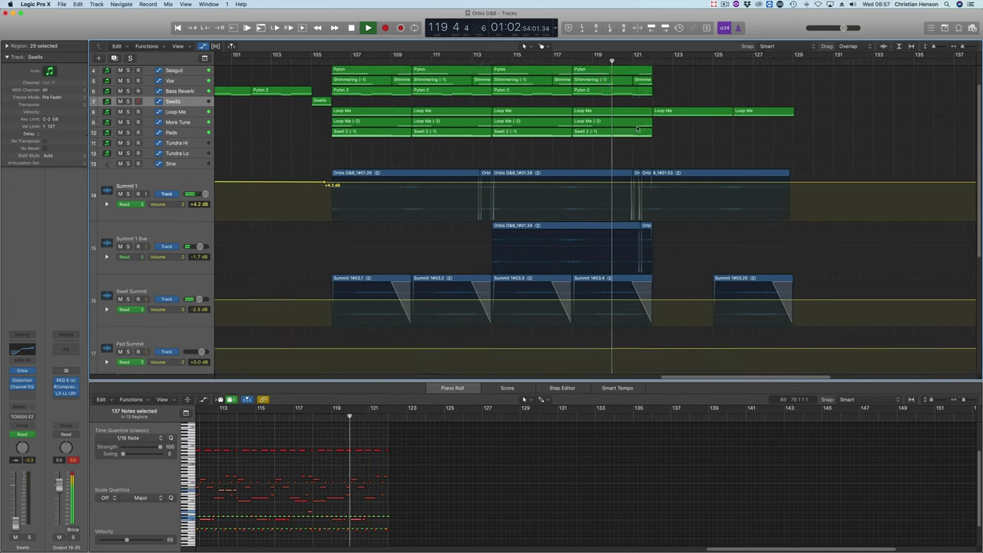
scroll(636, 129, down, 2)
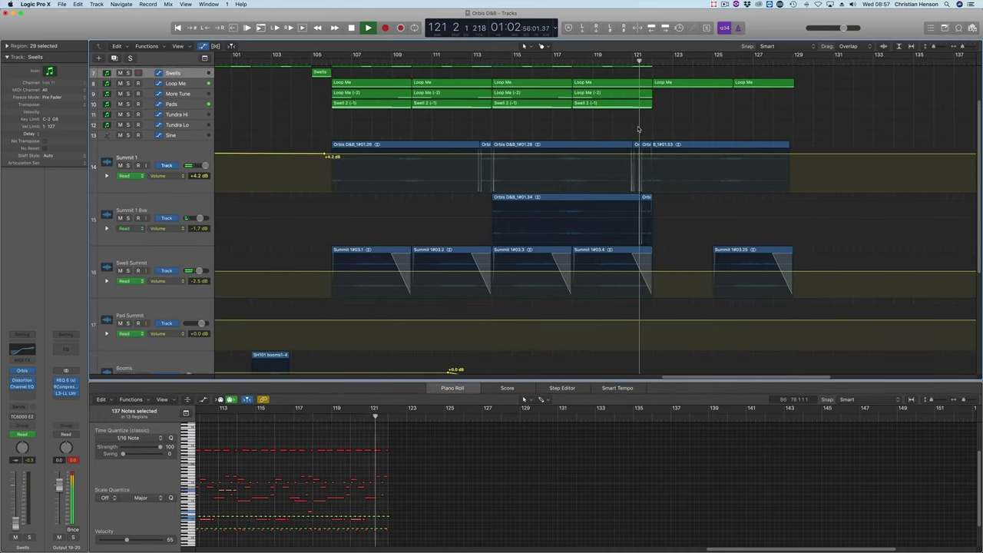